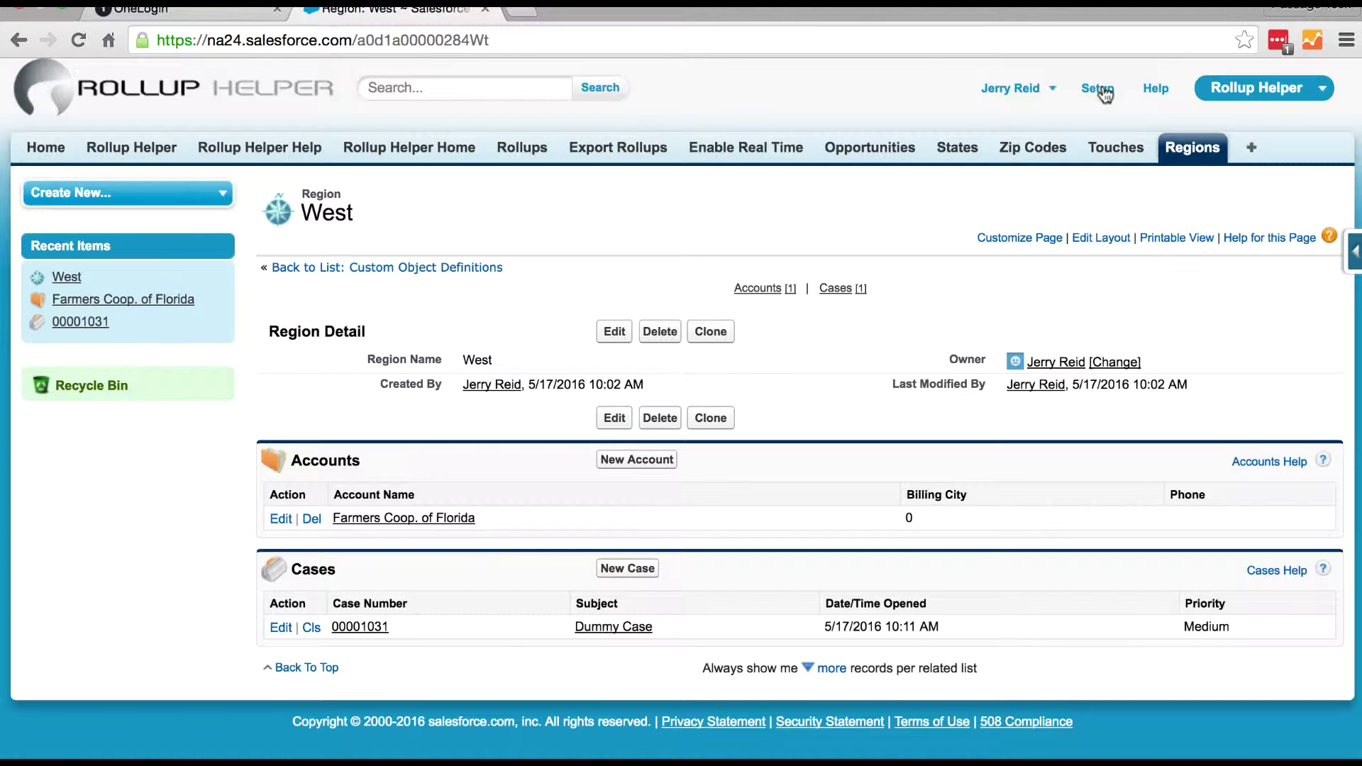
# - Start a new custom field on the Region object and choose Number as its data type
pyautogui.click(1356, 253)
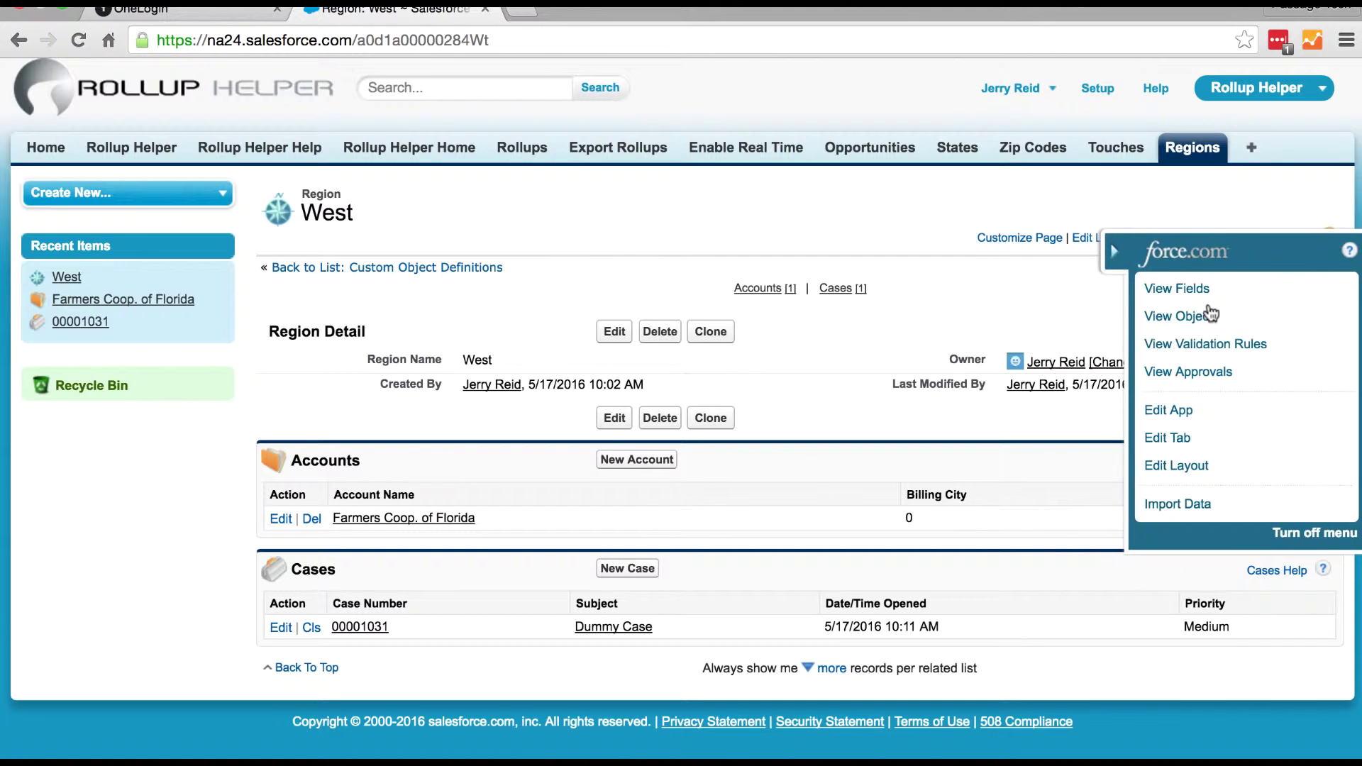
pyautogui.click(1204, 293)
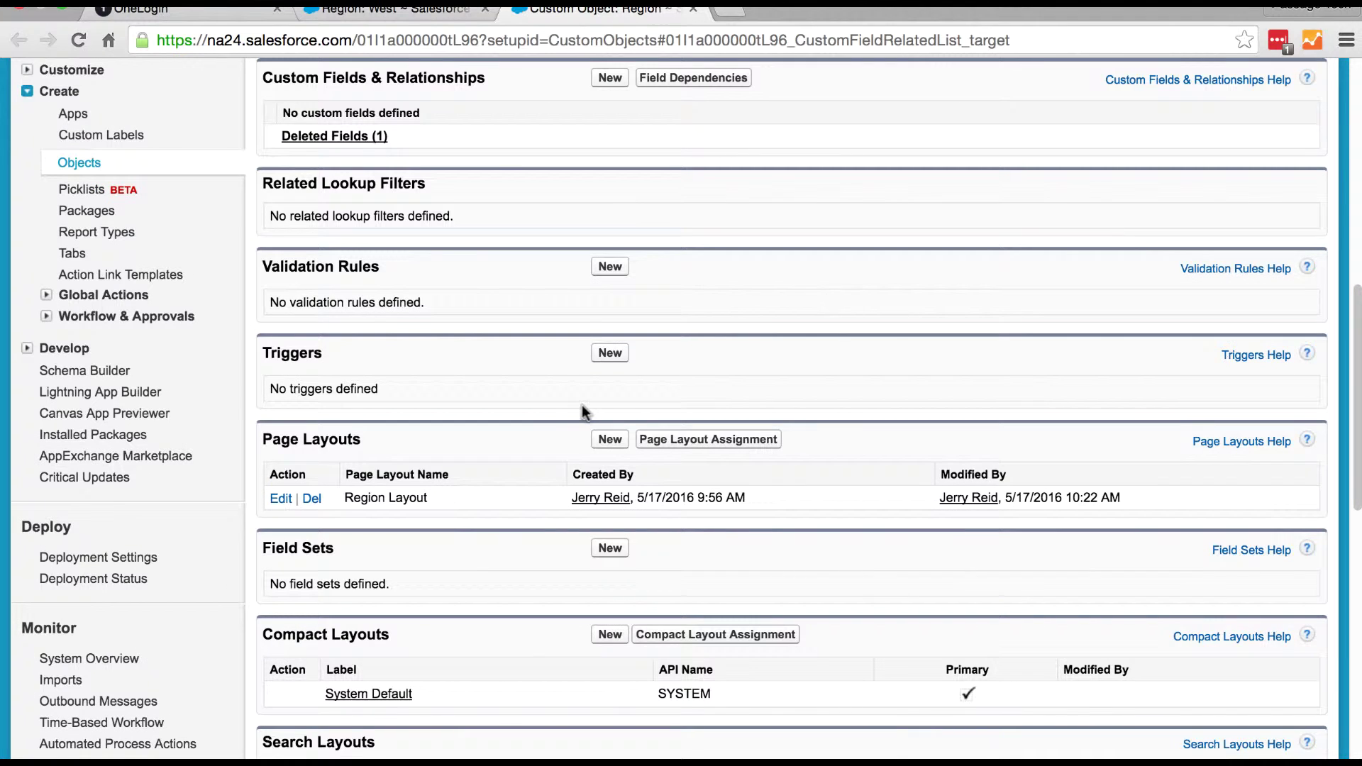
pyautogui.click(612, 80)
pyautogui.scroll(-5, 320, 548)
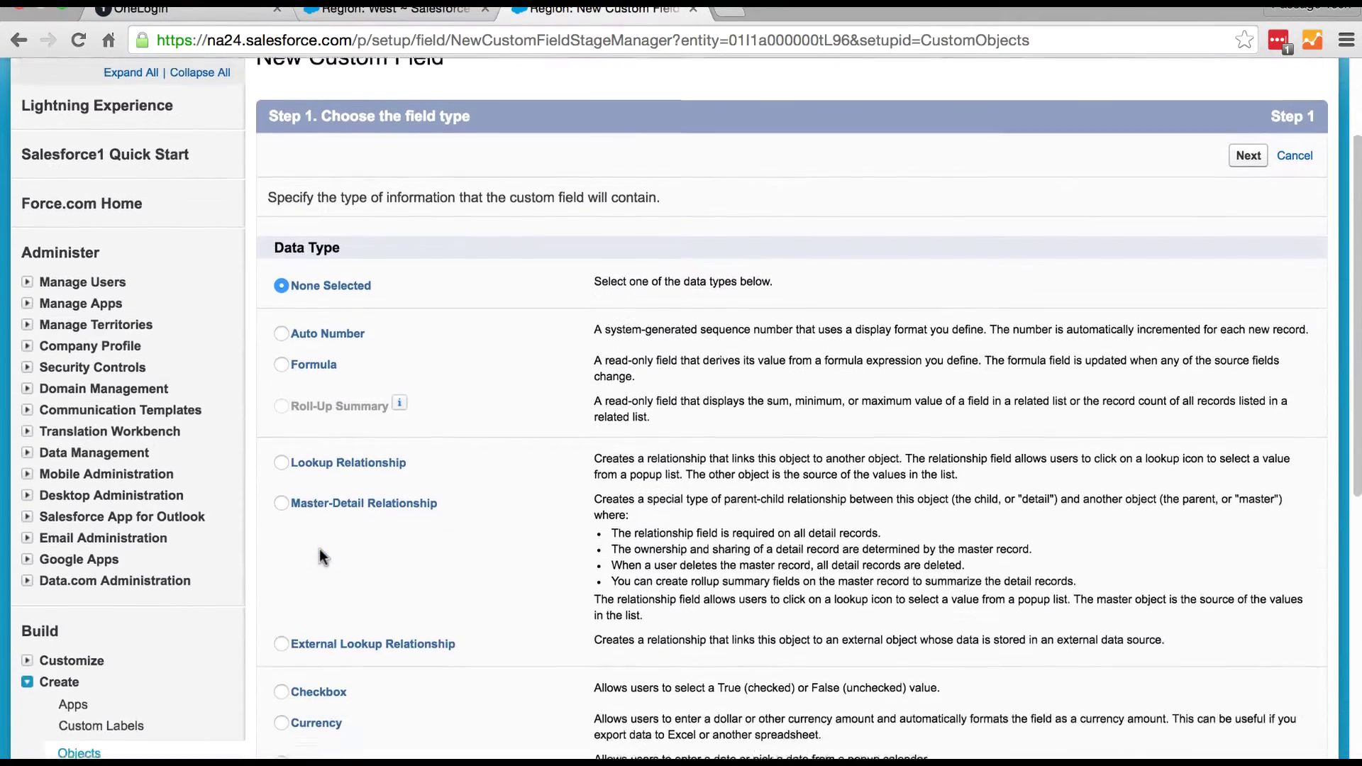
pyautogui.scroll(-6, 313, 547)
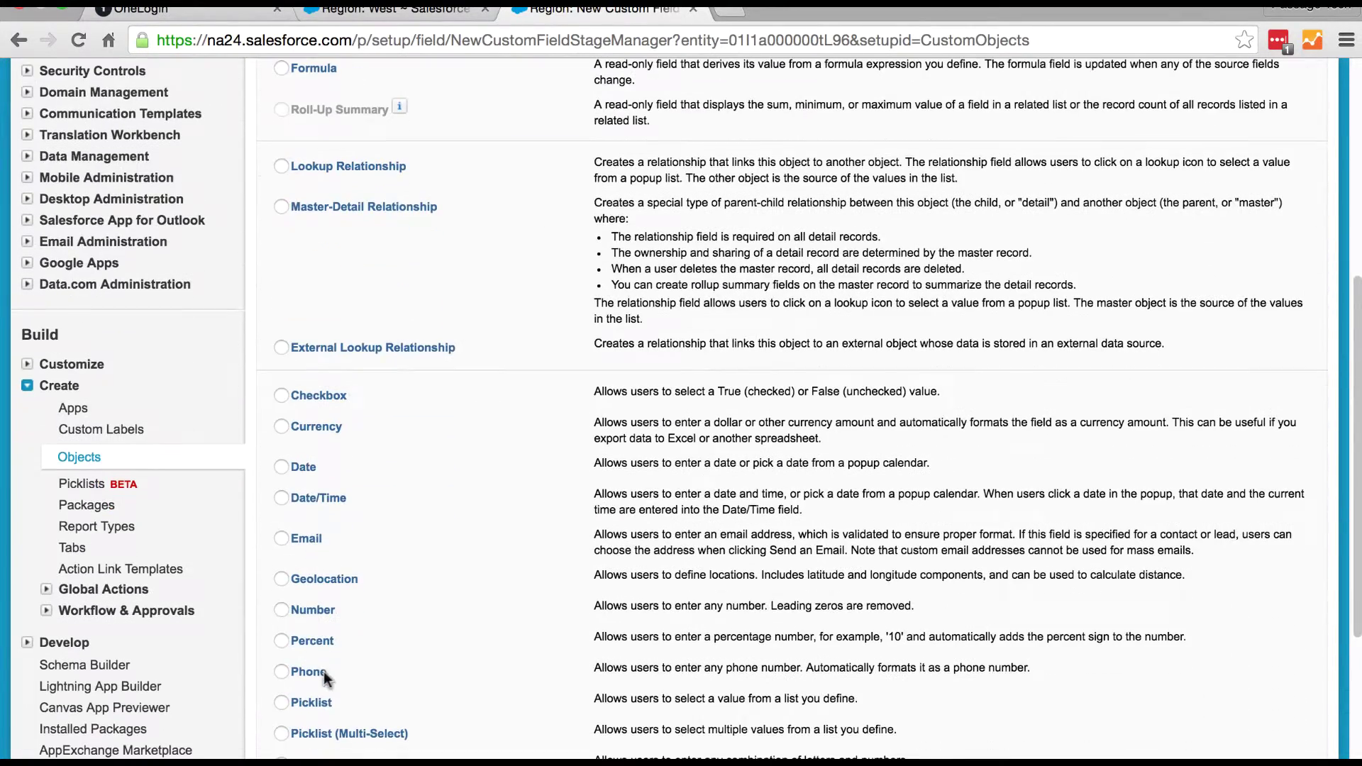
pyautogui.click(282, 614)
pyautogui.scroll(-2, 754, 615)
pyautogui.scroll(-3, 755, 615)
pyautogui.click(1247, 724)
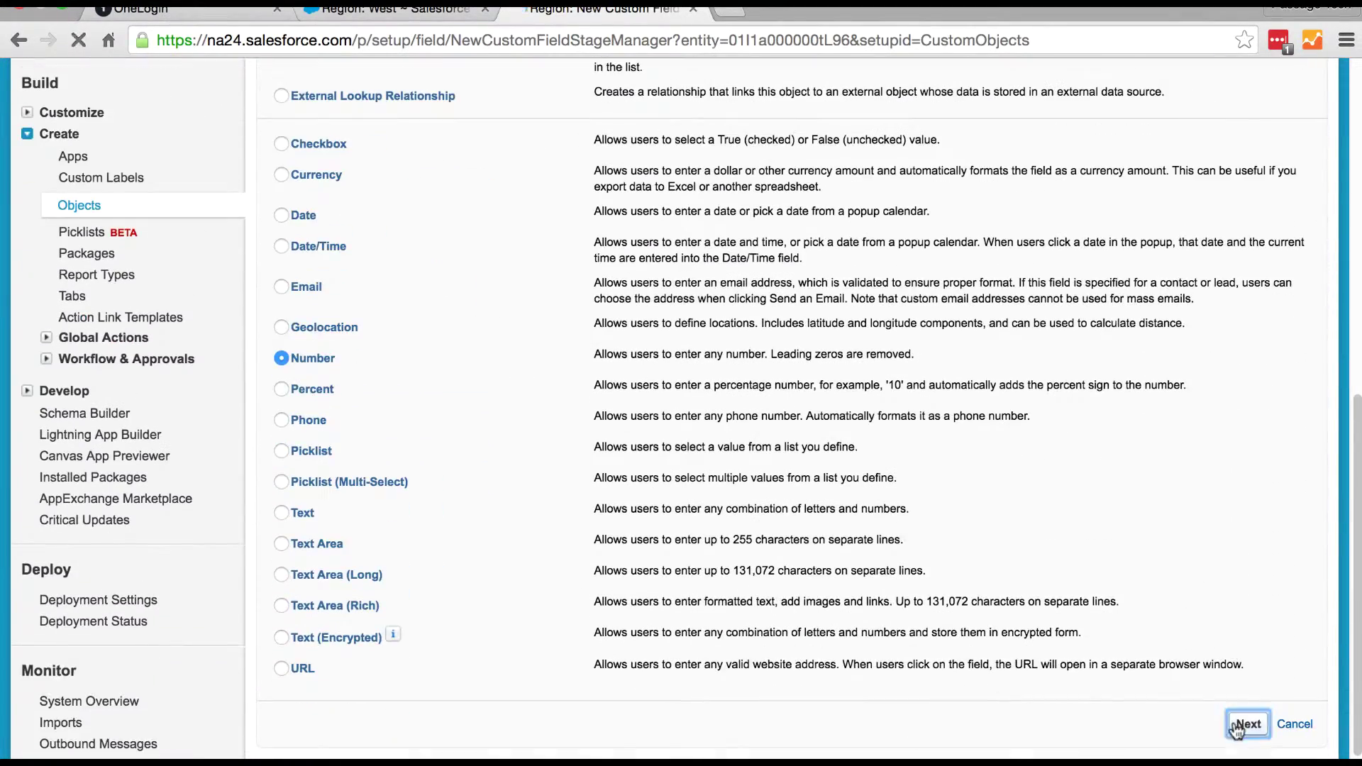
# - Label the field "Number of Closed Cases - This Quarter" and save it with the default field-level security and page layout
pyautogui.click(490, 357)
pyautogui.write('num')
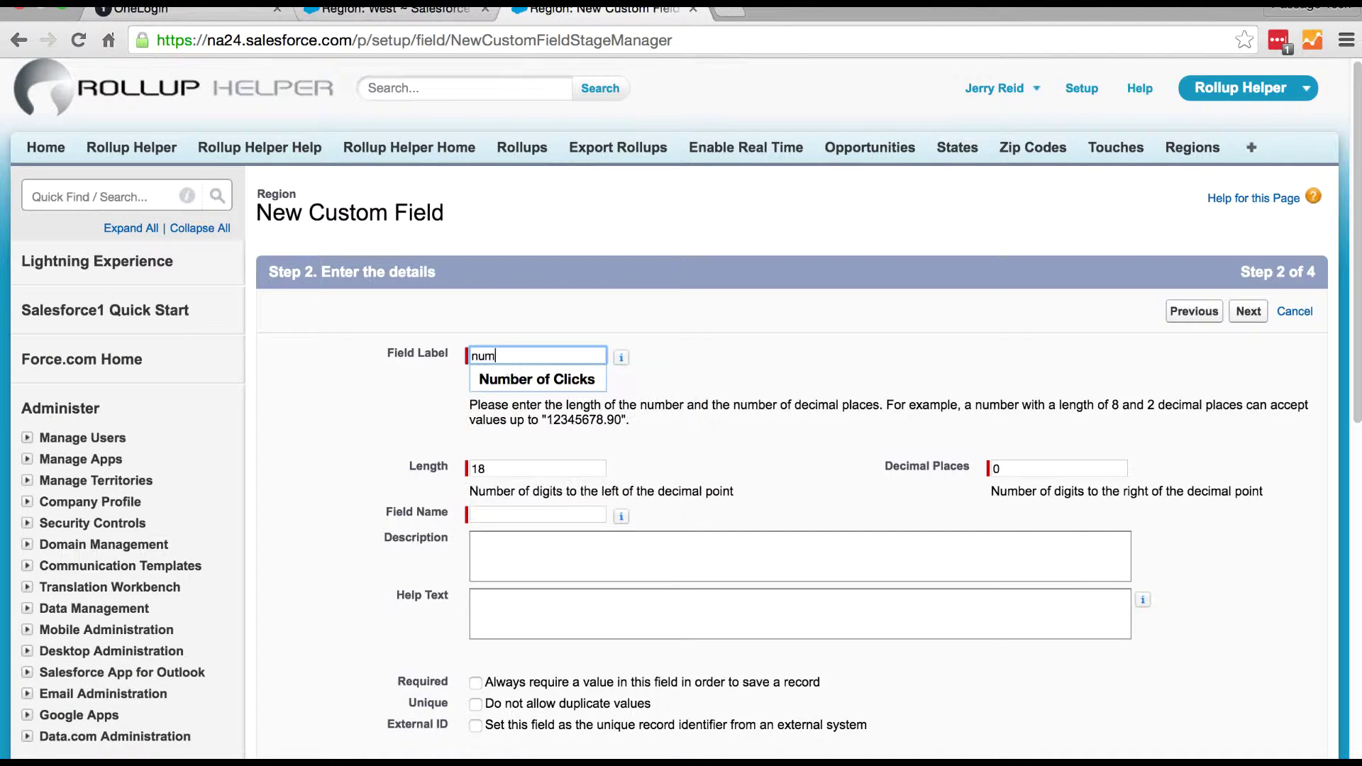
pyautogui.press('BackSpace')
pyautogui.press('BackSpace')
pyautogui.write('Number of Closed Cas')
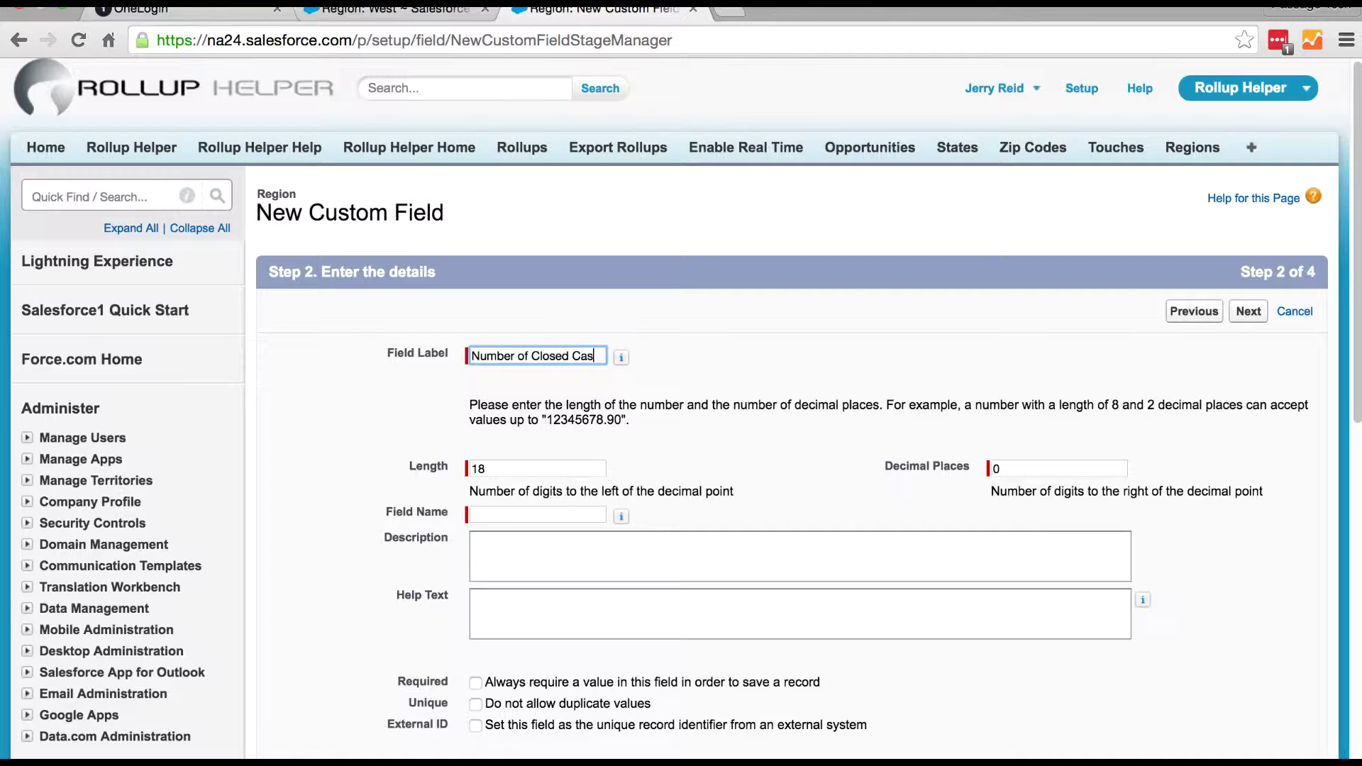
pyautogui.write('es - This')
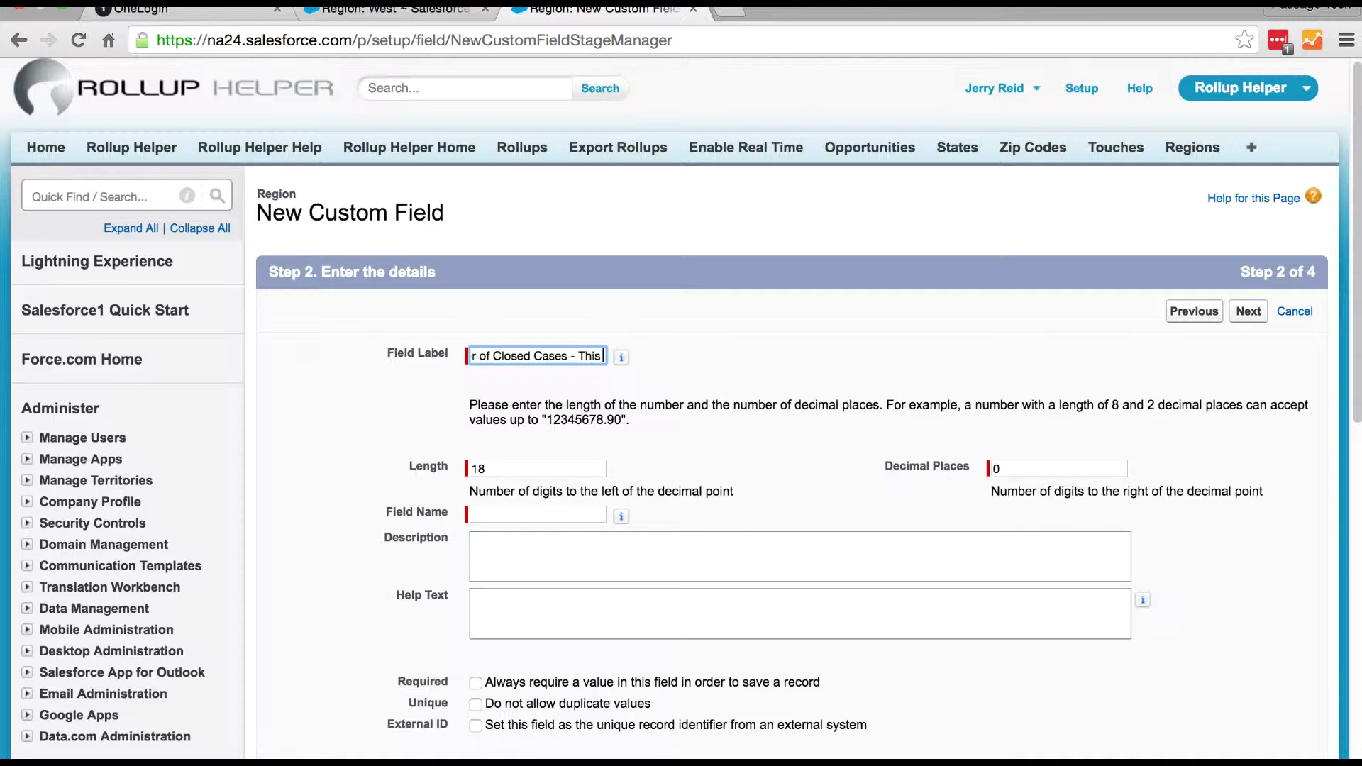
pyautogui.write(' Quarter')
pyautogui.press('Tab')
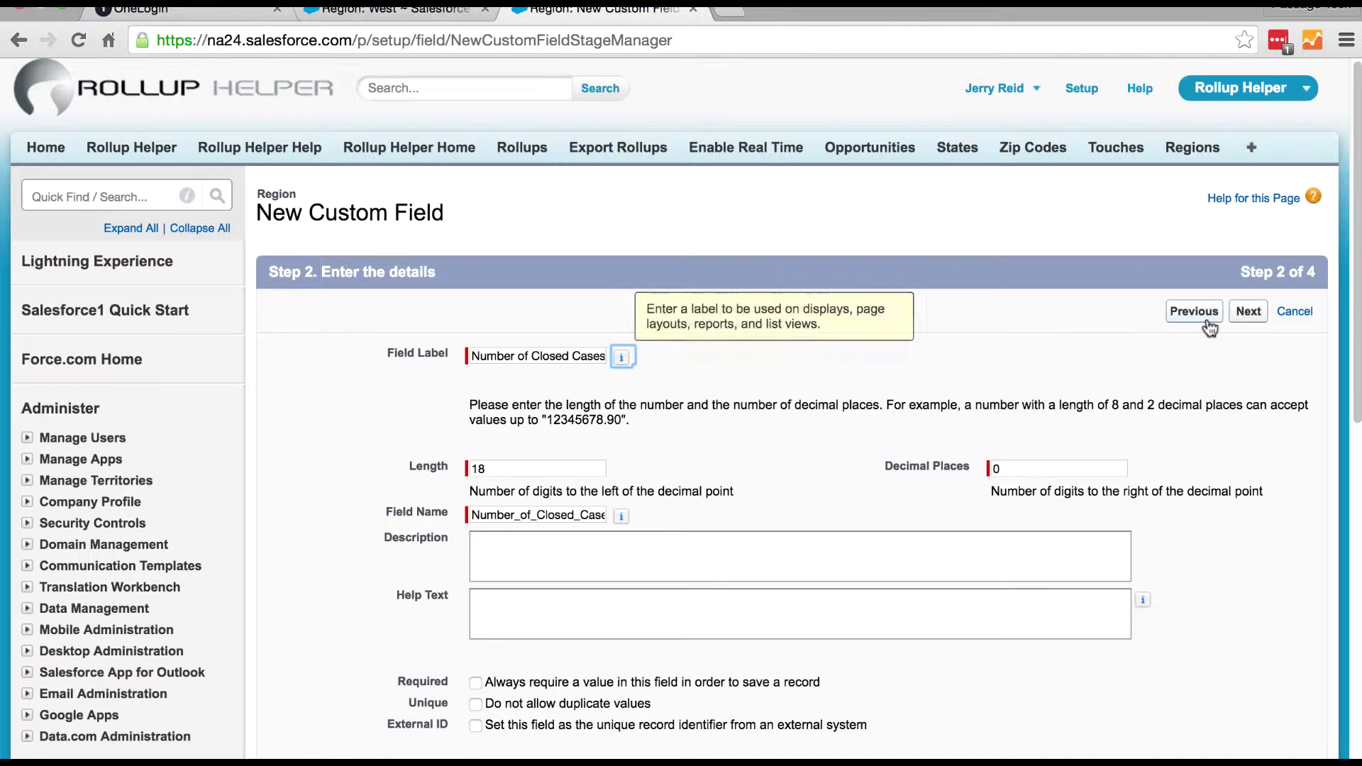
pyautogui.click(1246, 313)
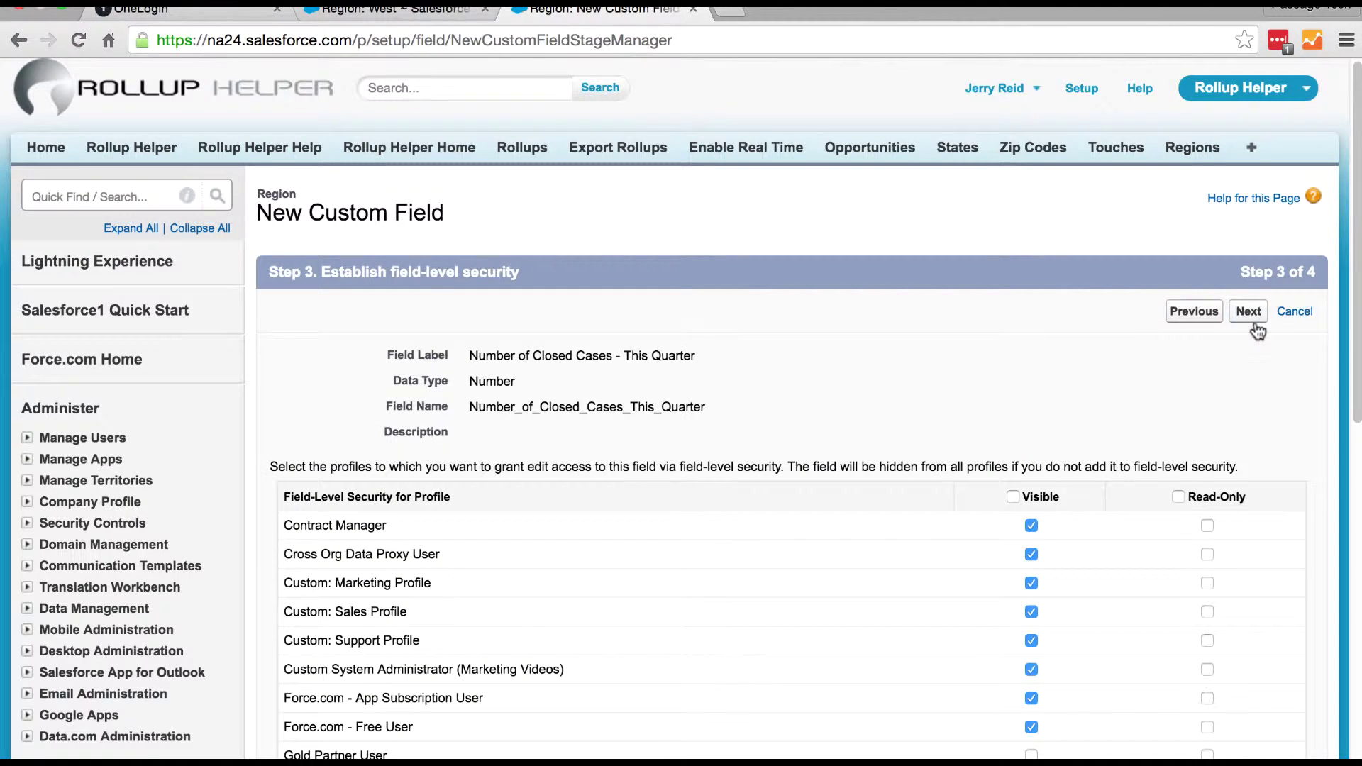
pyautogui.click(1249, 312)
pyautogui.click(1247, 315)
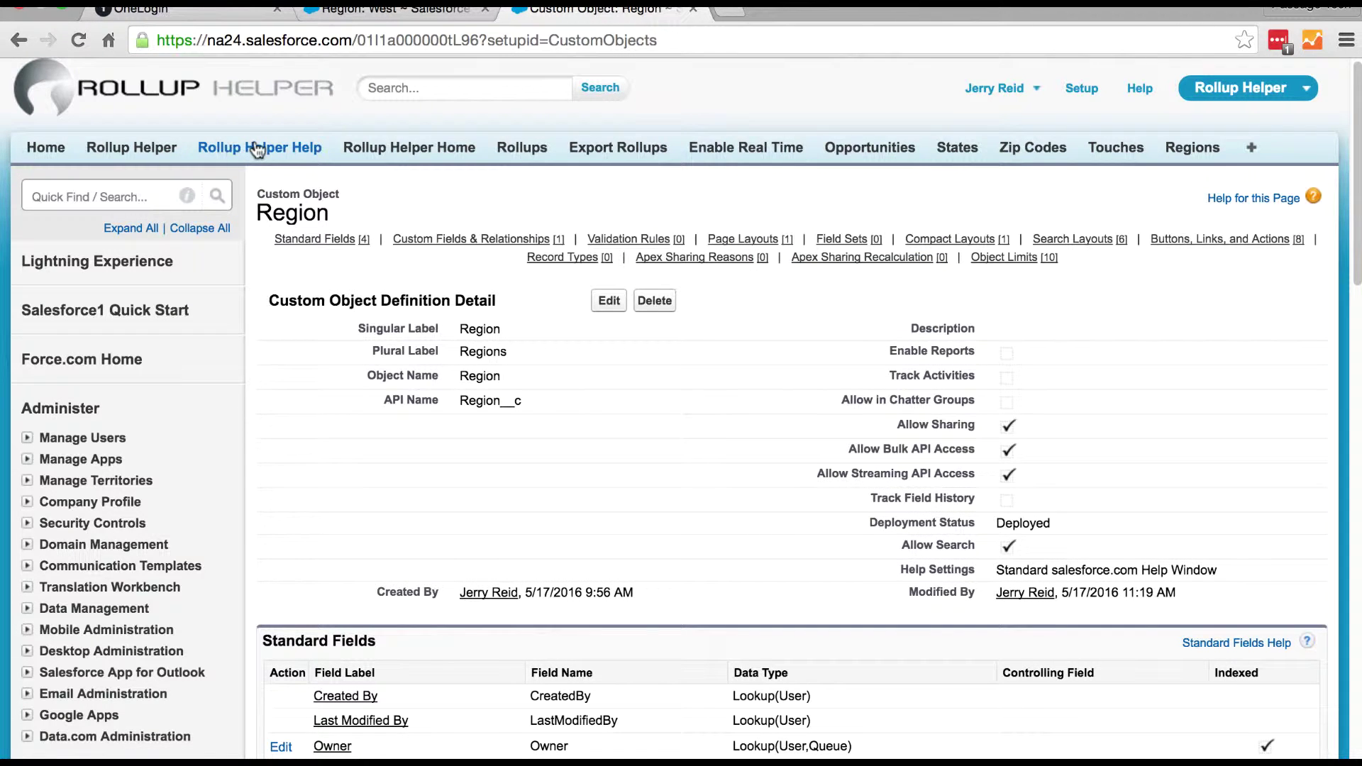
# - Start a rollup in Rollup Helper with Region as the destination object and Number of Closed Cases - This Quarter as the target field
pyautogui.click(119, 150)
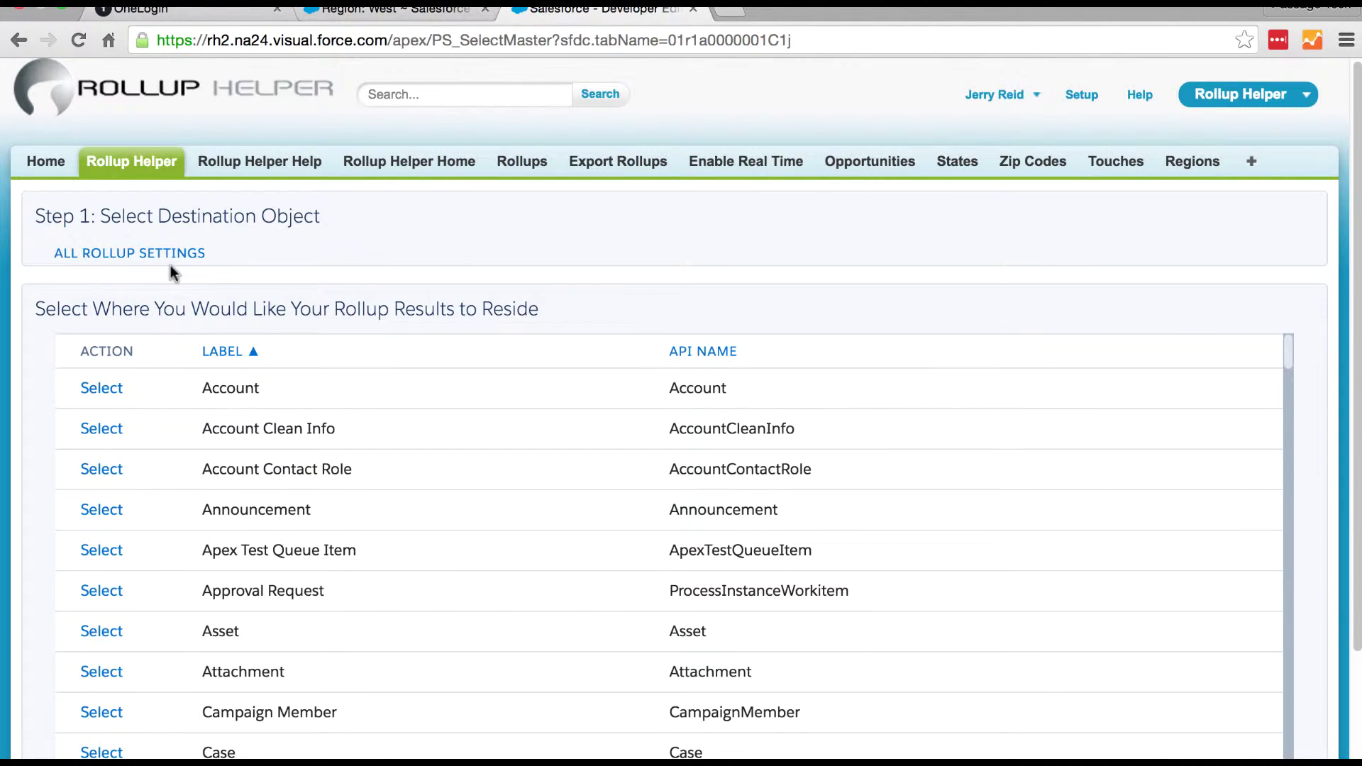
pyautogui.scroll(-3, 189, 603)
pyautogui.scroll(-2, 146, 525)
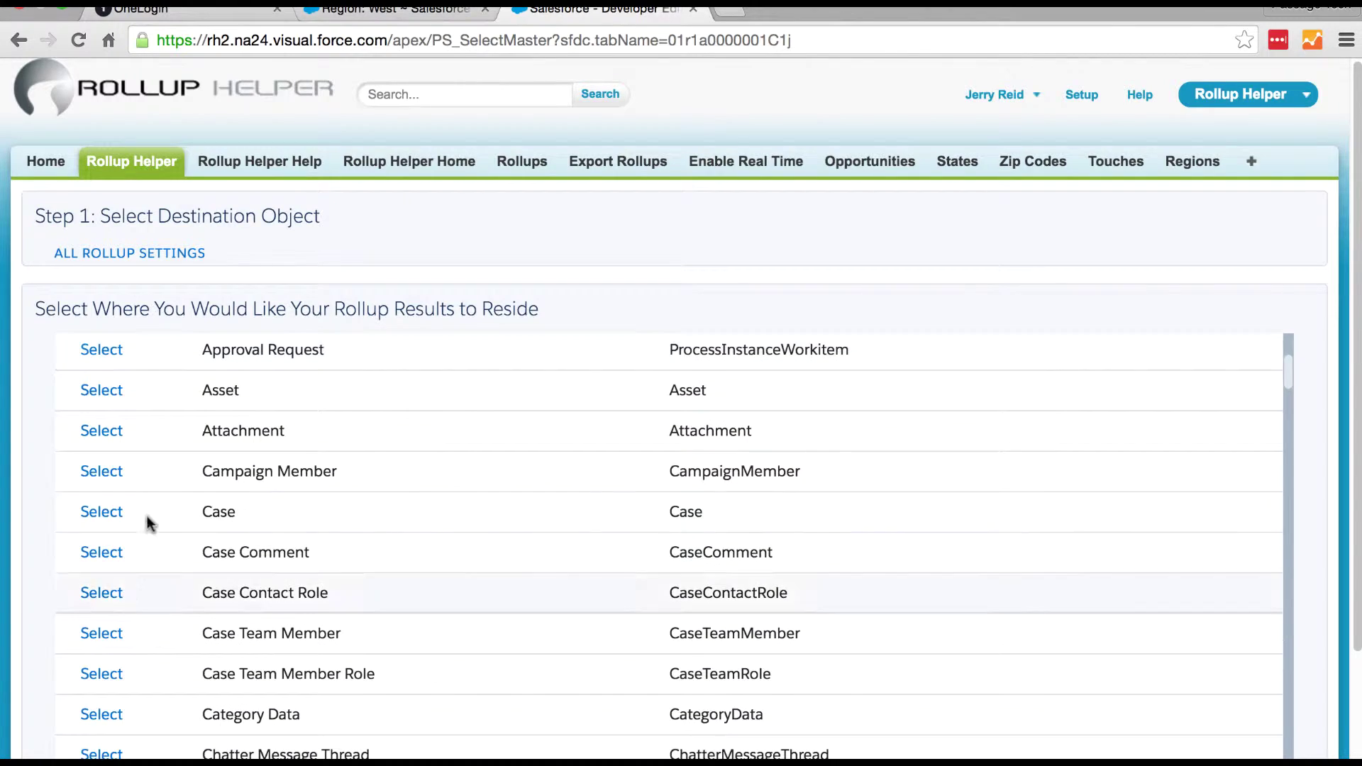
pyautogui.scroll(-10, 248, 548)
pyautogui.scroll(-15, 250, 553)
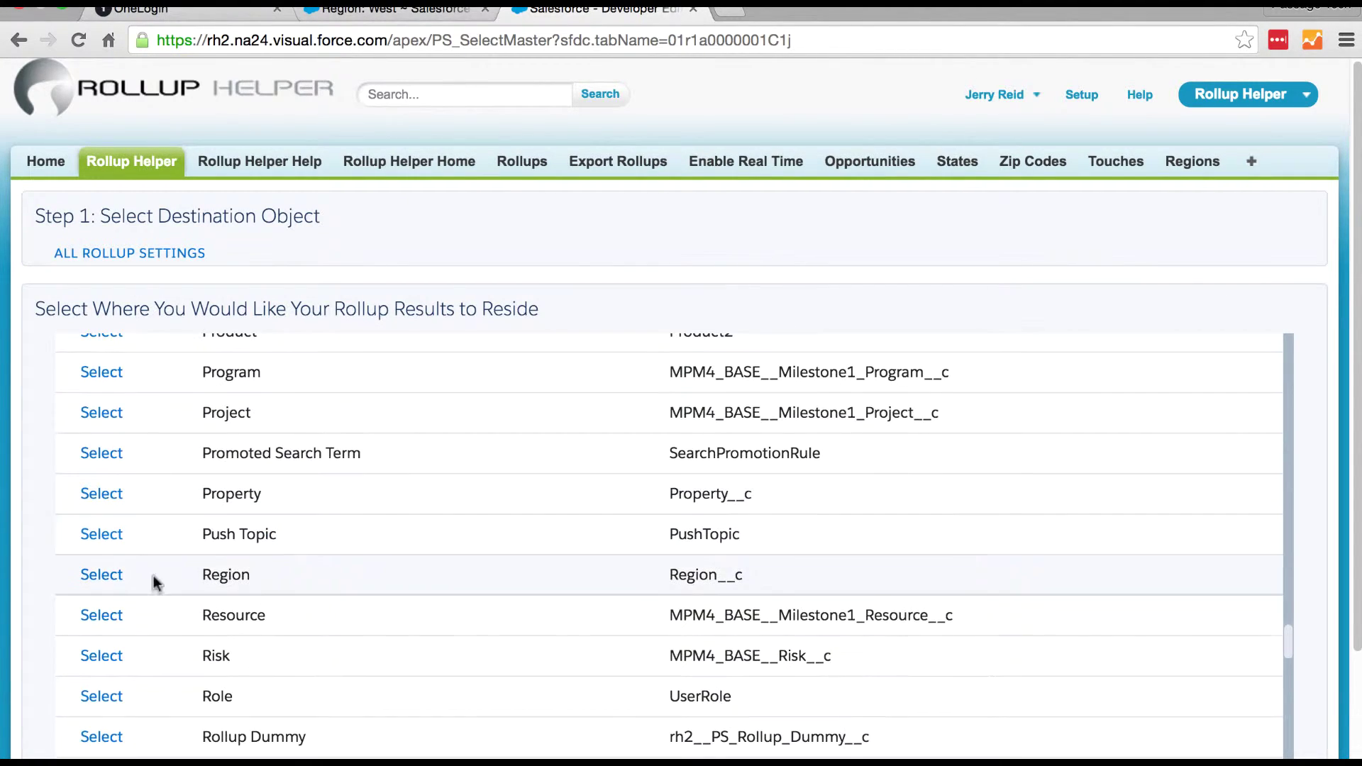
pyautogui.click(102, 575)
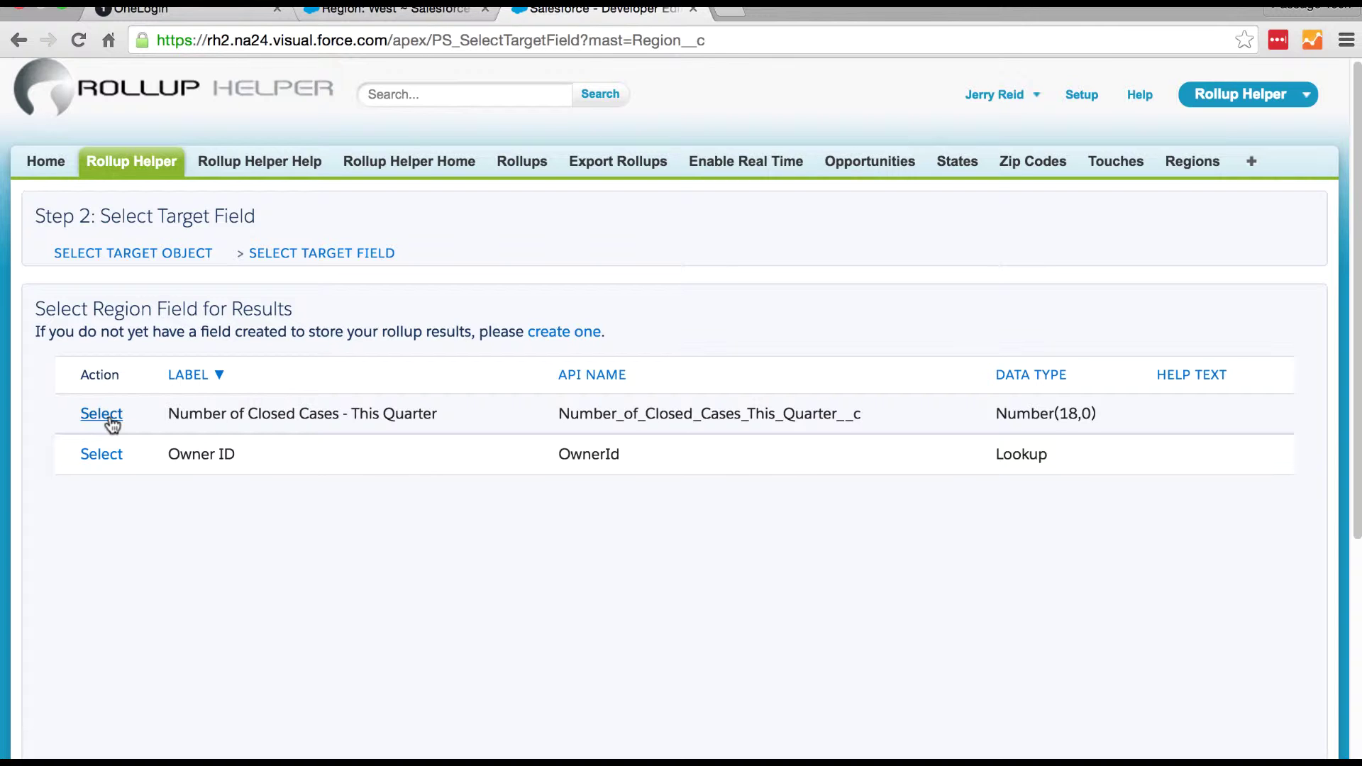
pyautogui.click(111, 418)
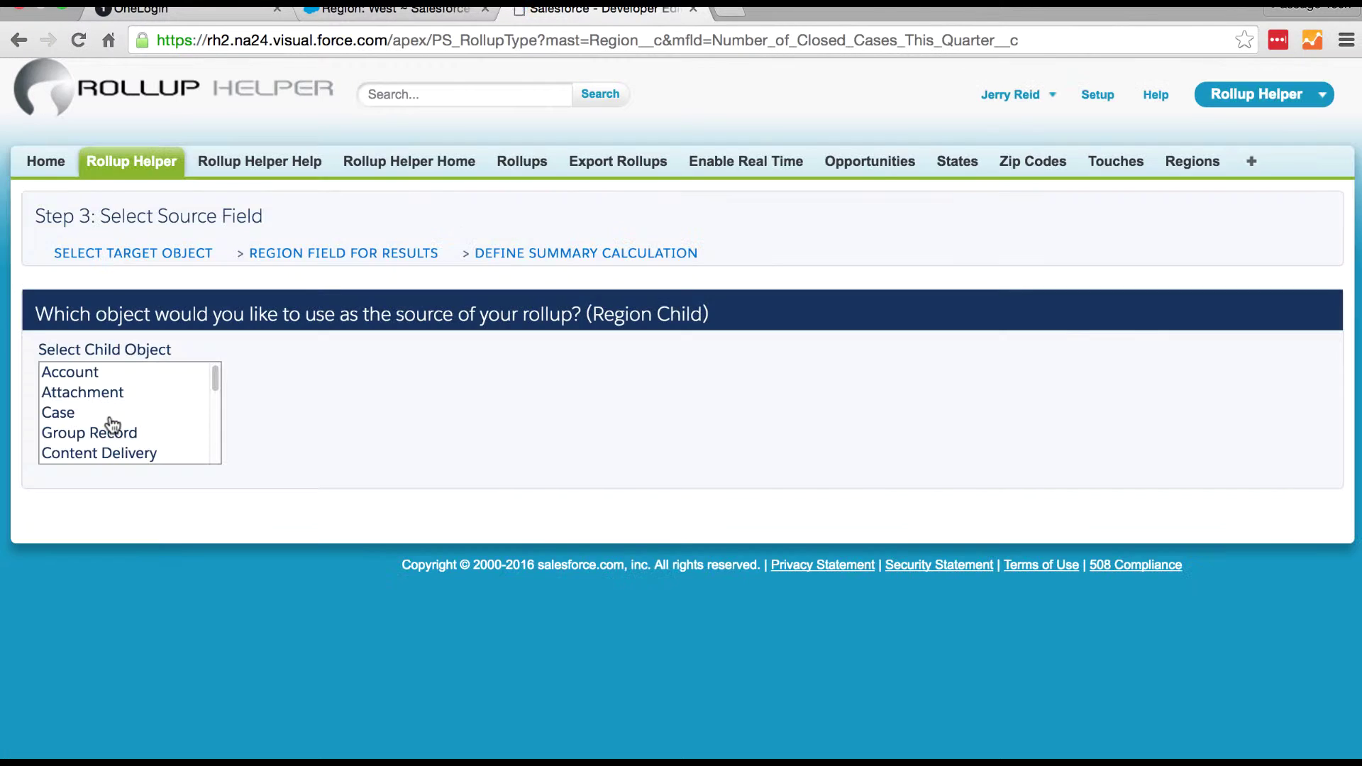
# - Set Case as the rollup's child object and its Deleted field as the source, with the Count type
pyautogui.click(69, 410)
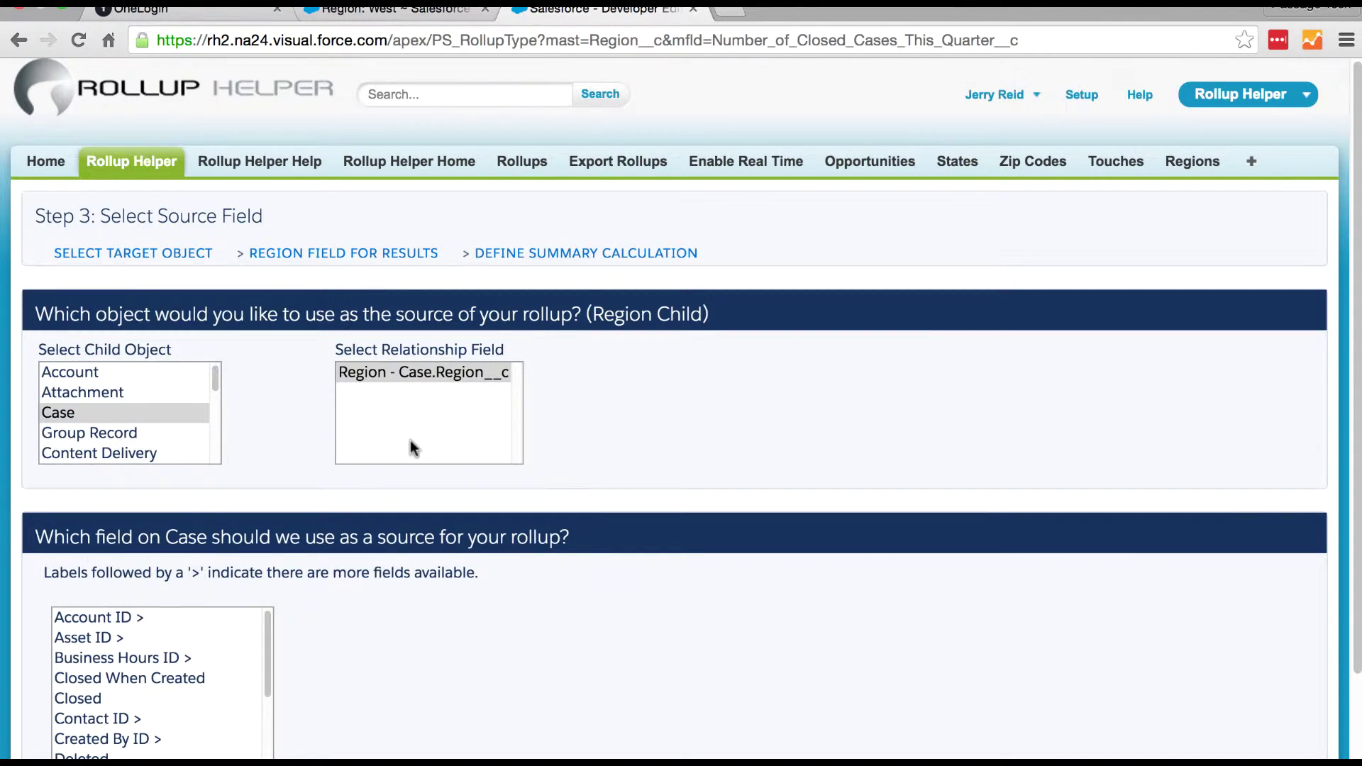
pyautogui.scroll(-1, 410, 445)
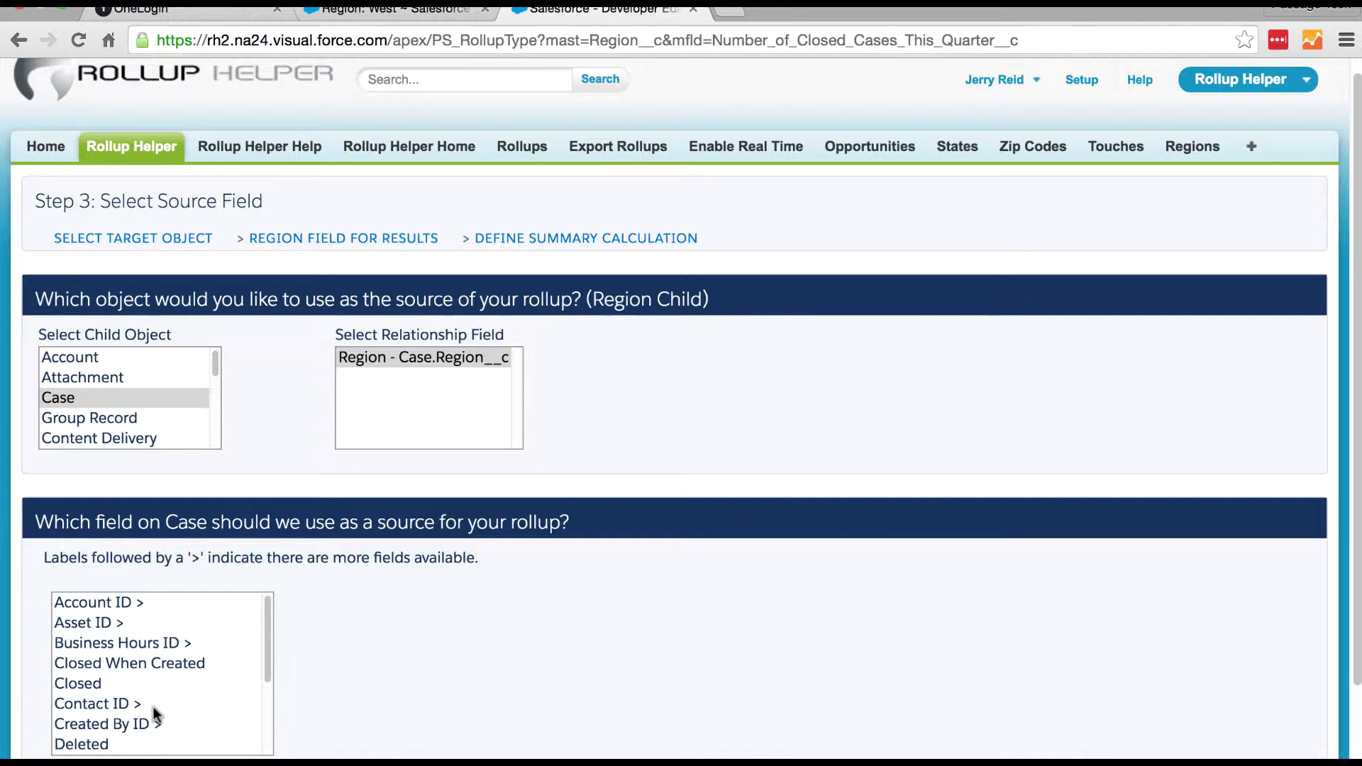
pyautogui.click(102, 745)
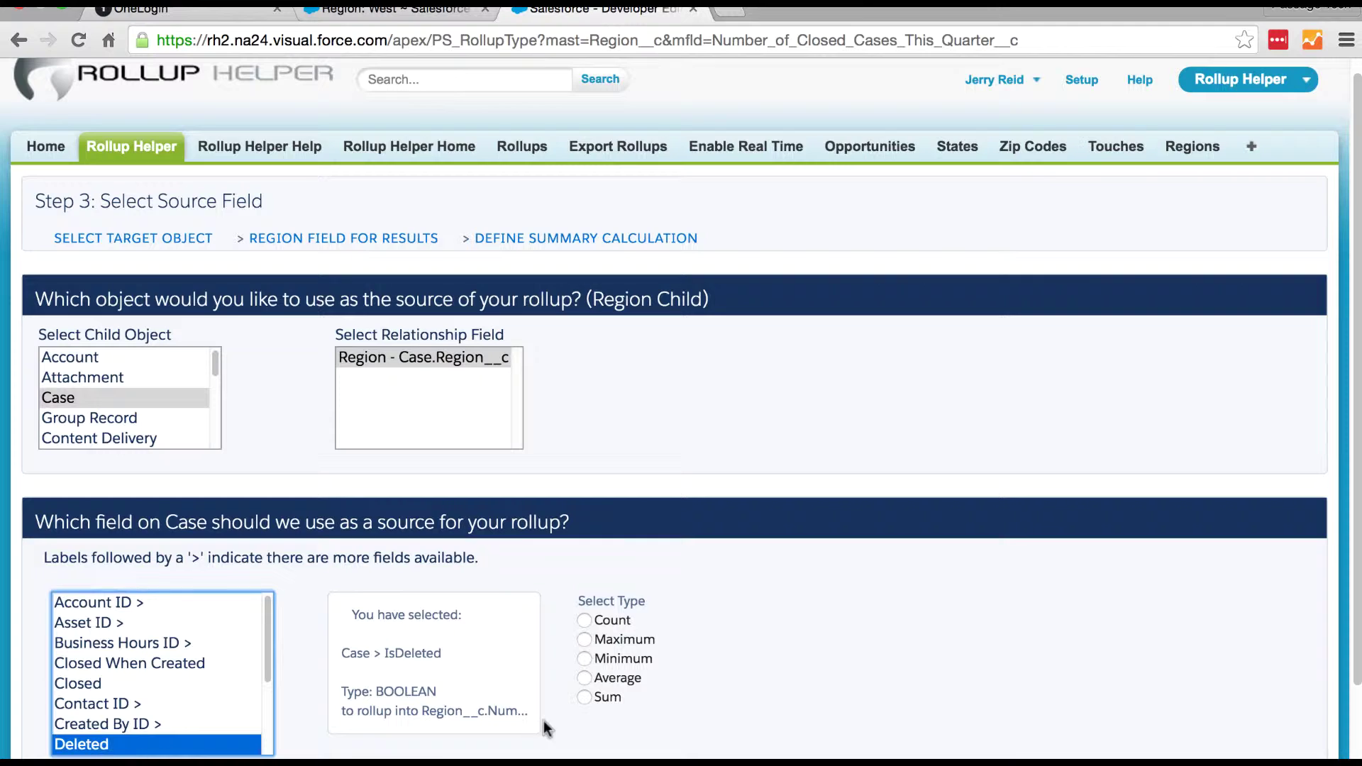
pyautogui.click(585, 621)
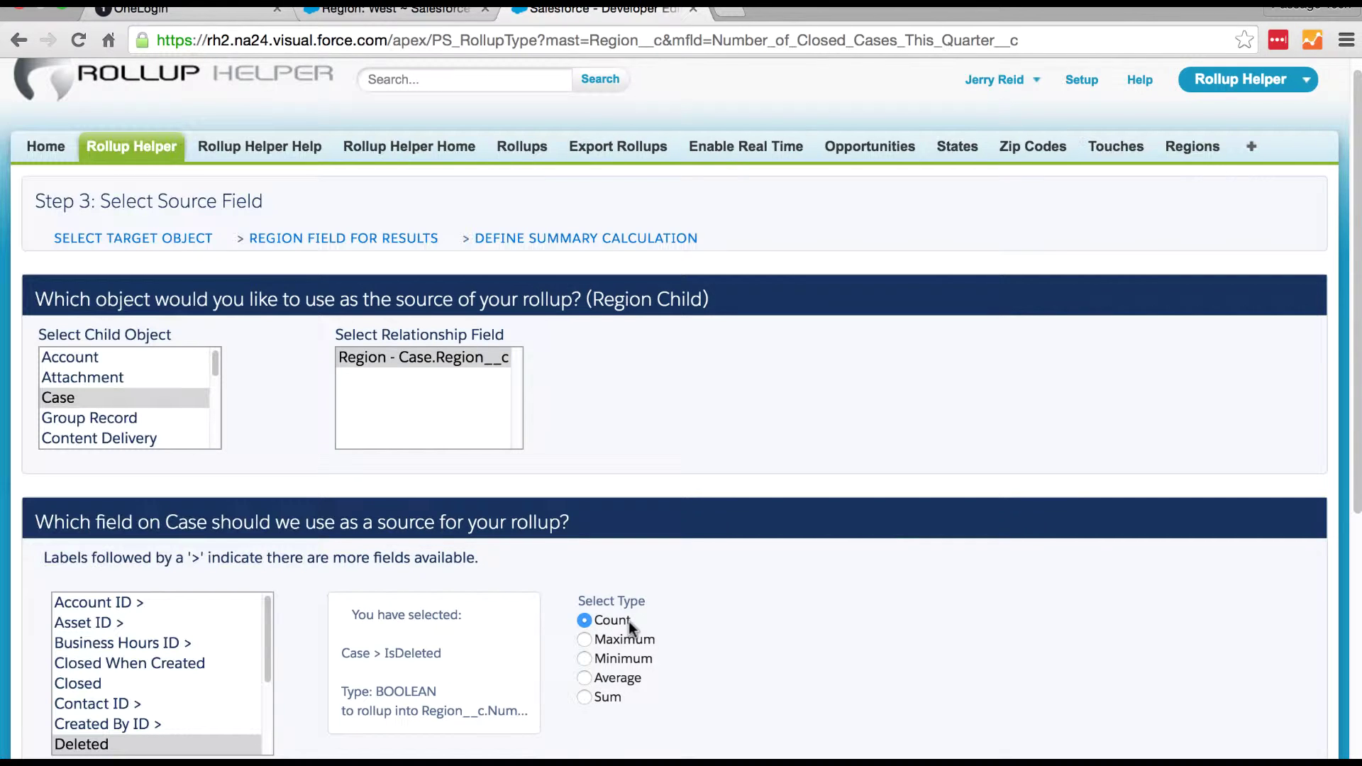
# - Create a new custom filter for the rollup and name it "Closed Cases - This Quarter"
pyautogui.scroll(-3, 628, 621)
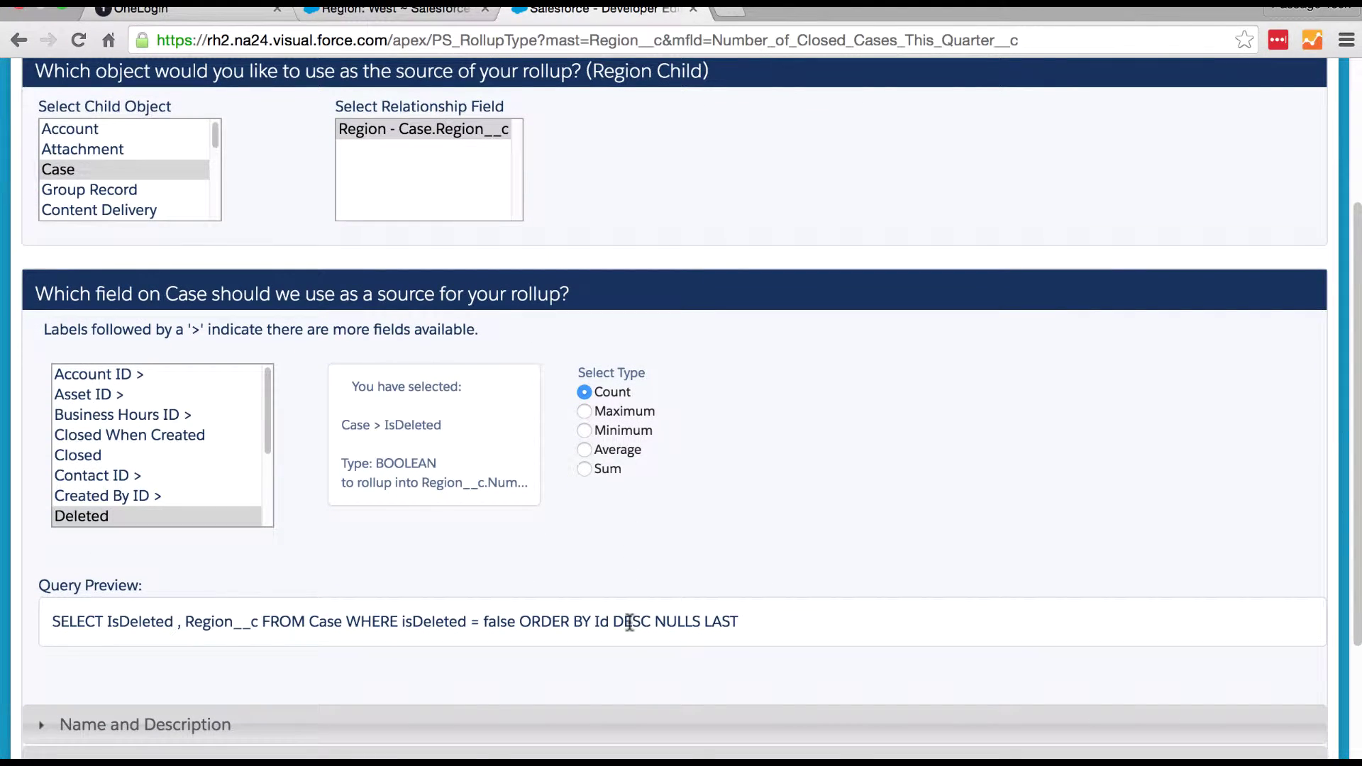
pyautogui.scroll(-4, 627, 623)
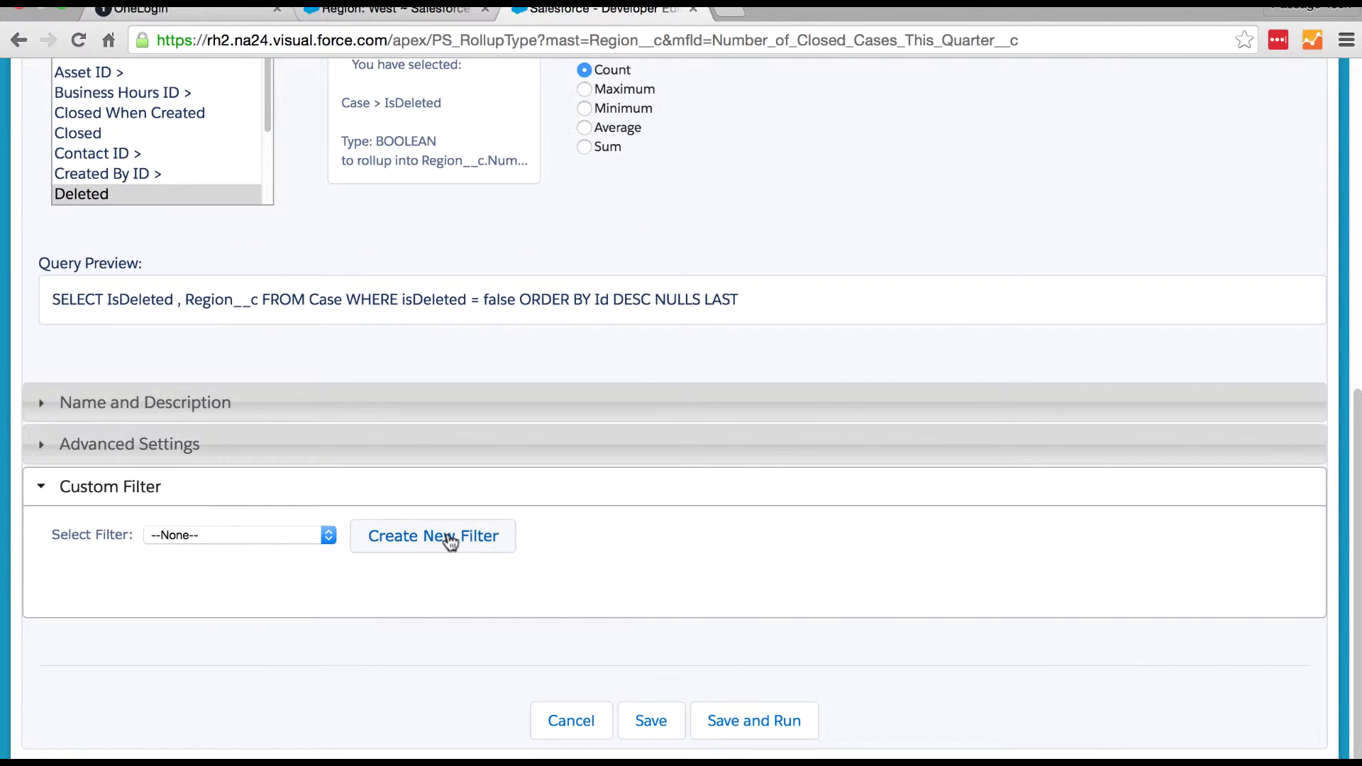
pyautogui.click(451, 540)
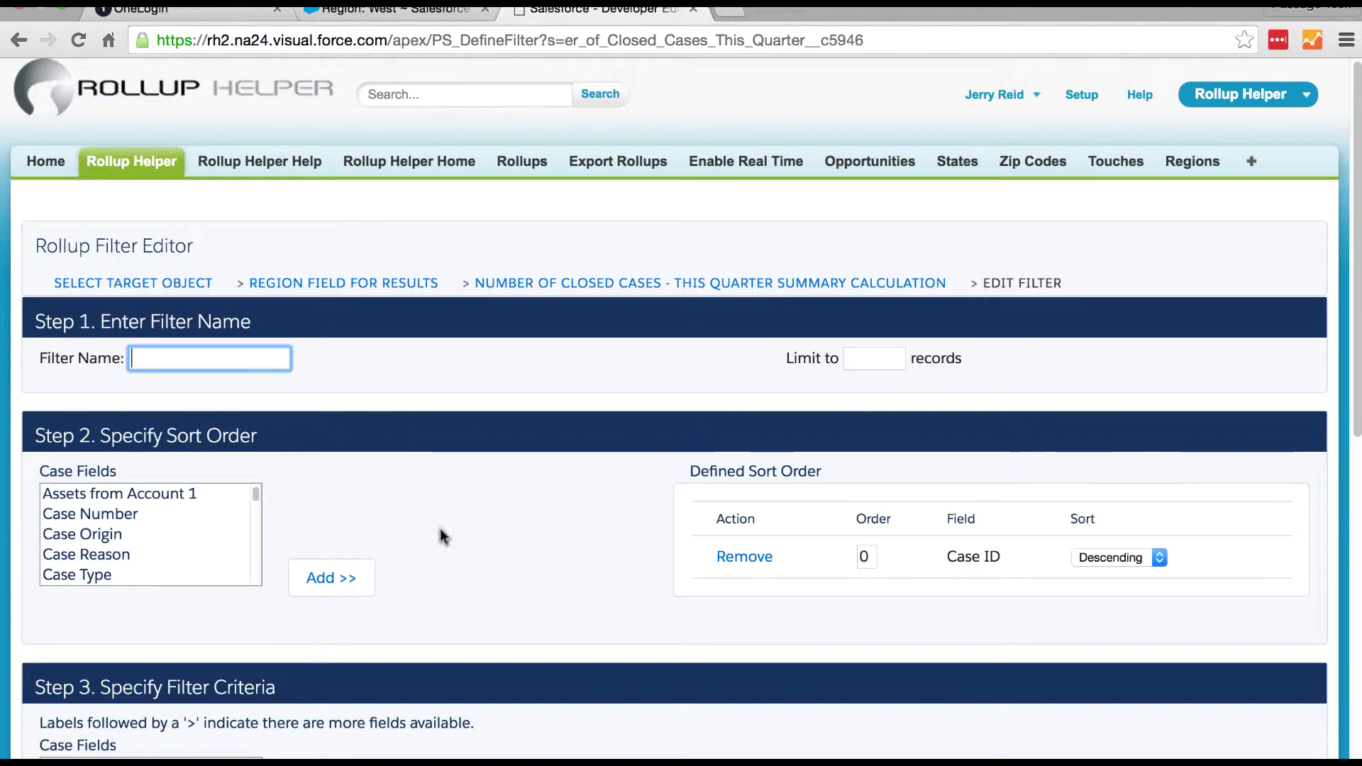
pyautogui.write('Closed ')
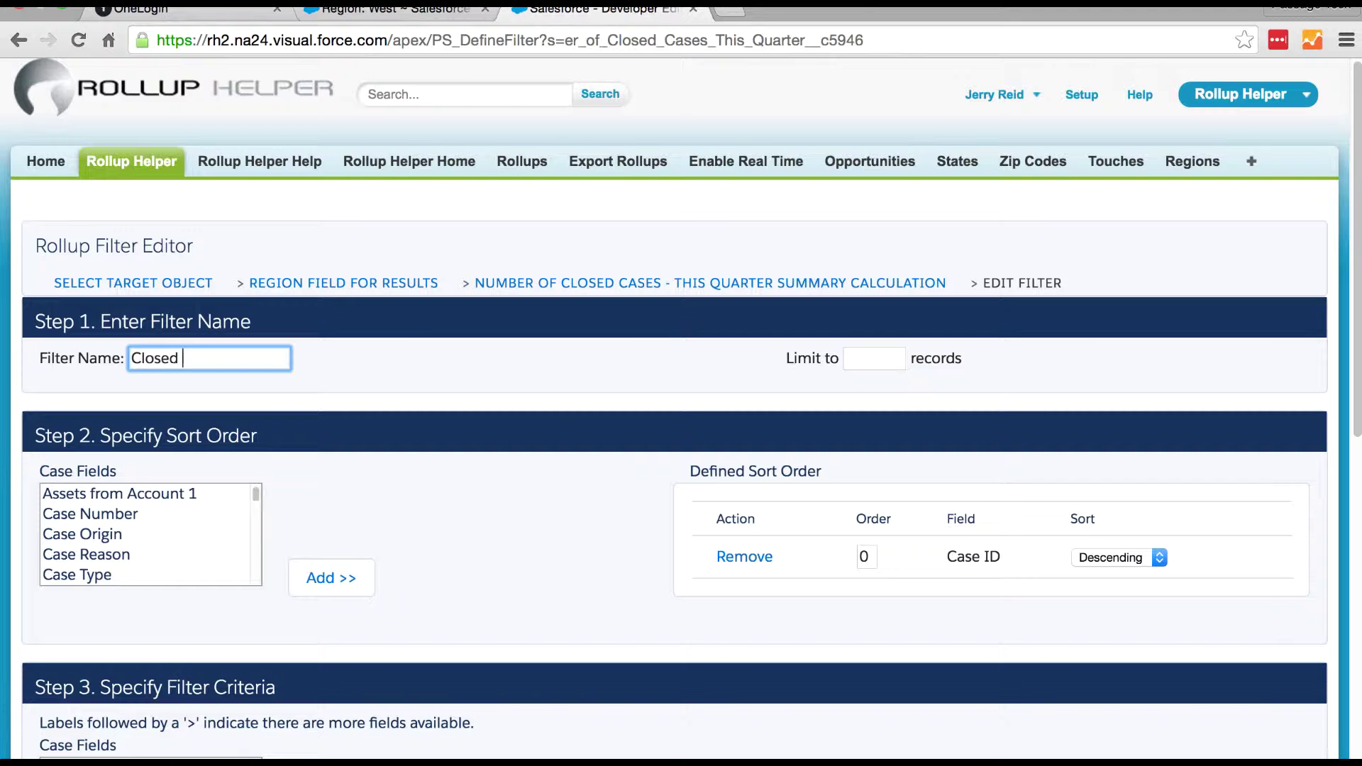
pyautogui.write('Cases - This Quarter')
pyautogui.press('Tab')
# - Add a filter criterion on the Case fields requiring Closed equals True
pyautogui.scroll(-5, 213, 525)
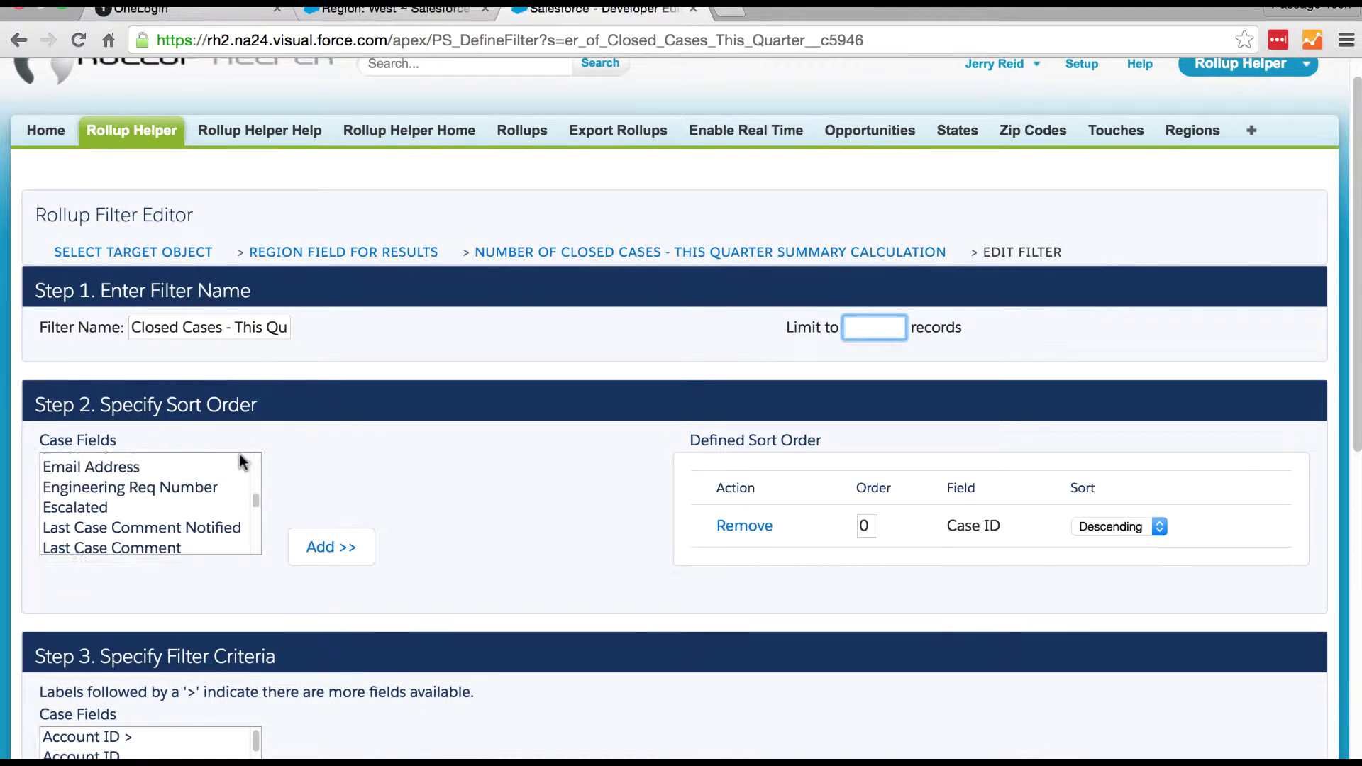
pyautogui.scroll(-3, 349, 727)
pyautogui.scroll(-2, 349, 731)
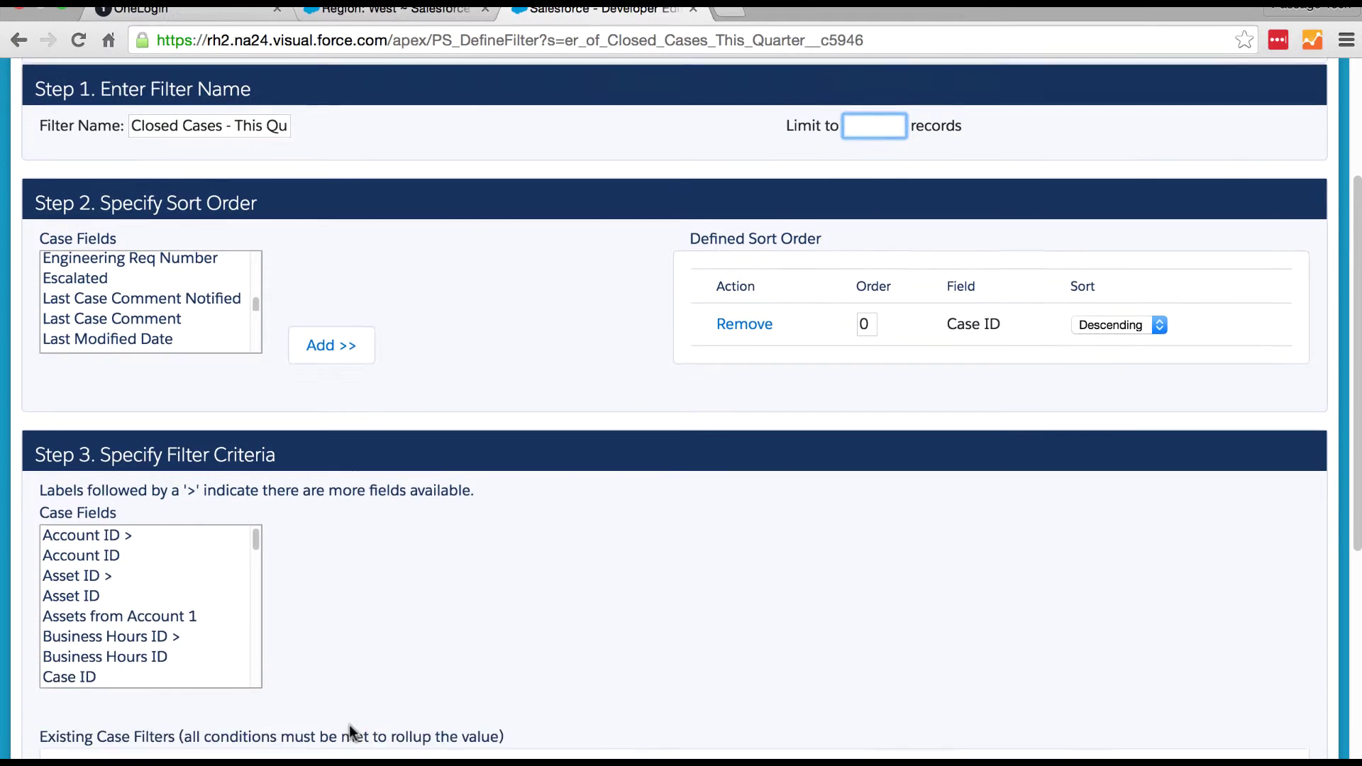
pyautogui.scroll(-3, 122, 620)
pyautogui.scroll(-1, 122, 620)
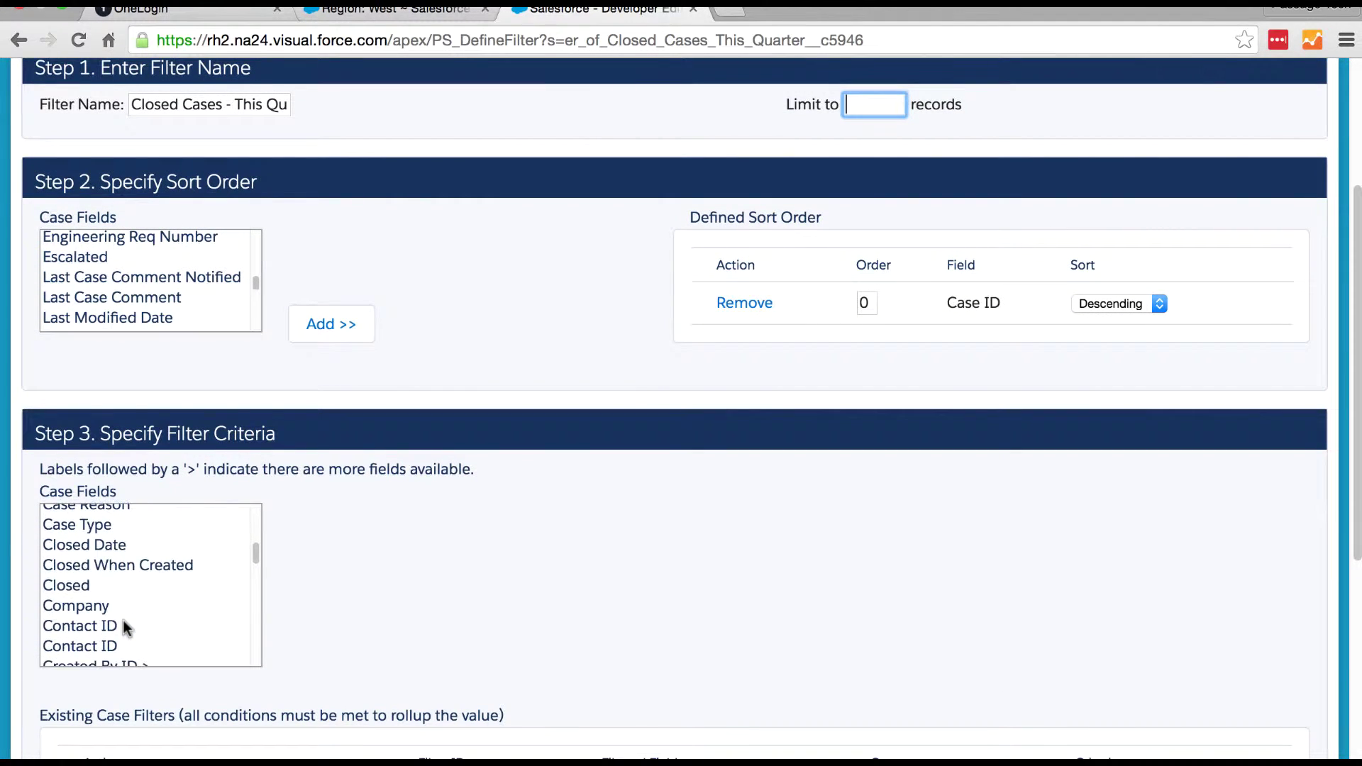
pyautogui.click(79, 587)
pyautogui.click(345, 517)
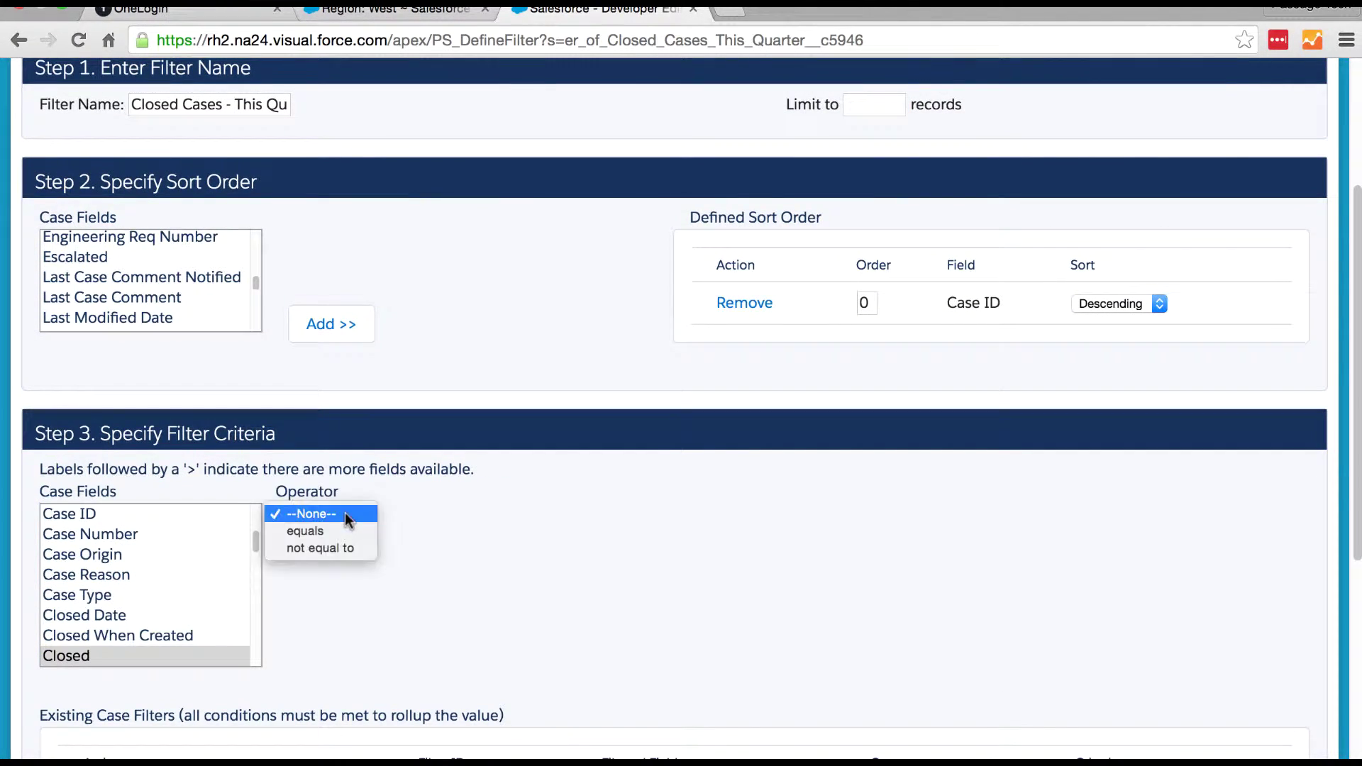
pyautogui.click(345, 530)
pyautogui.click(450, 515)
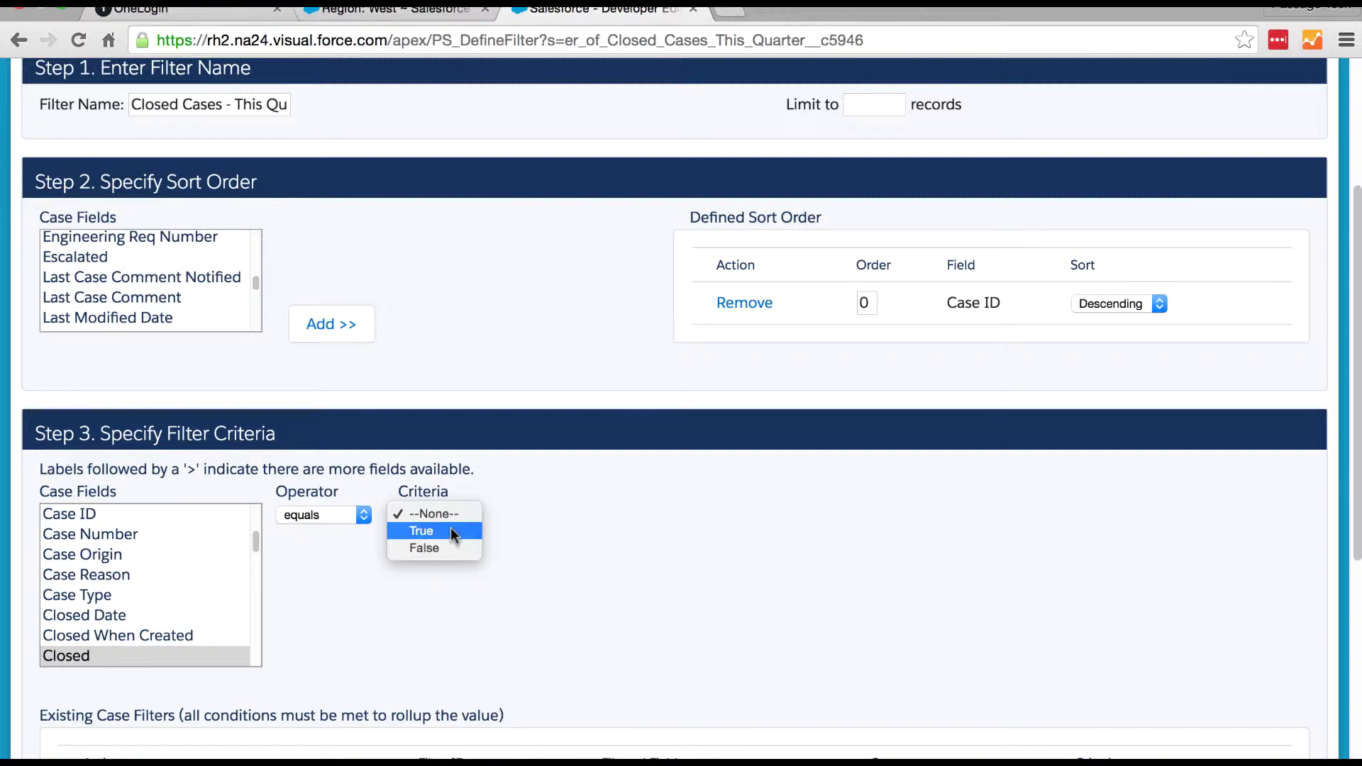
pyautogui.click(450, 531)
pyautogui.click(537, 522)
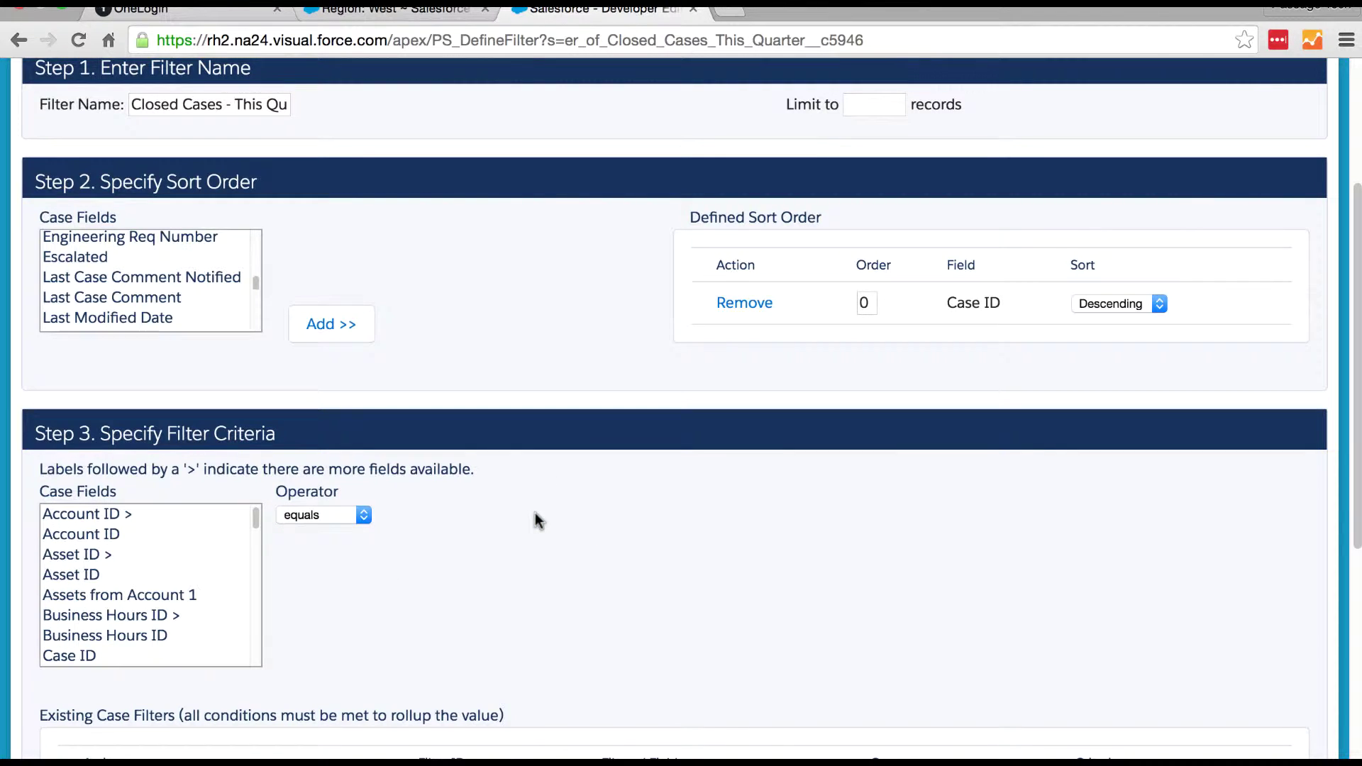
# - Add a second criterion requiring Closed Date equals Current Quarter
pyautogui.scroll(-3, 537, 520)
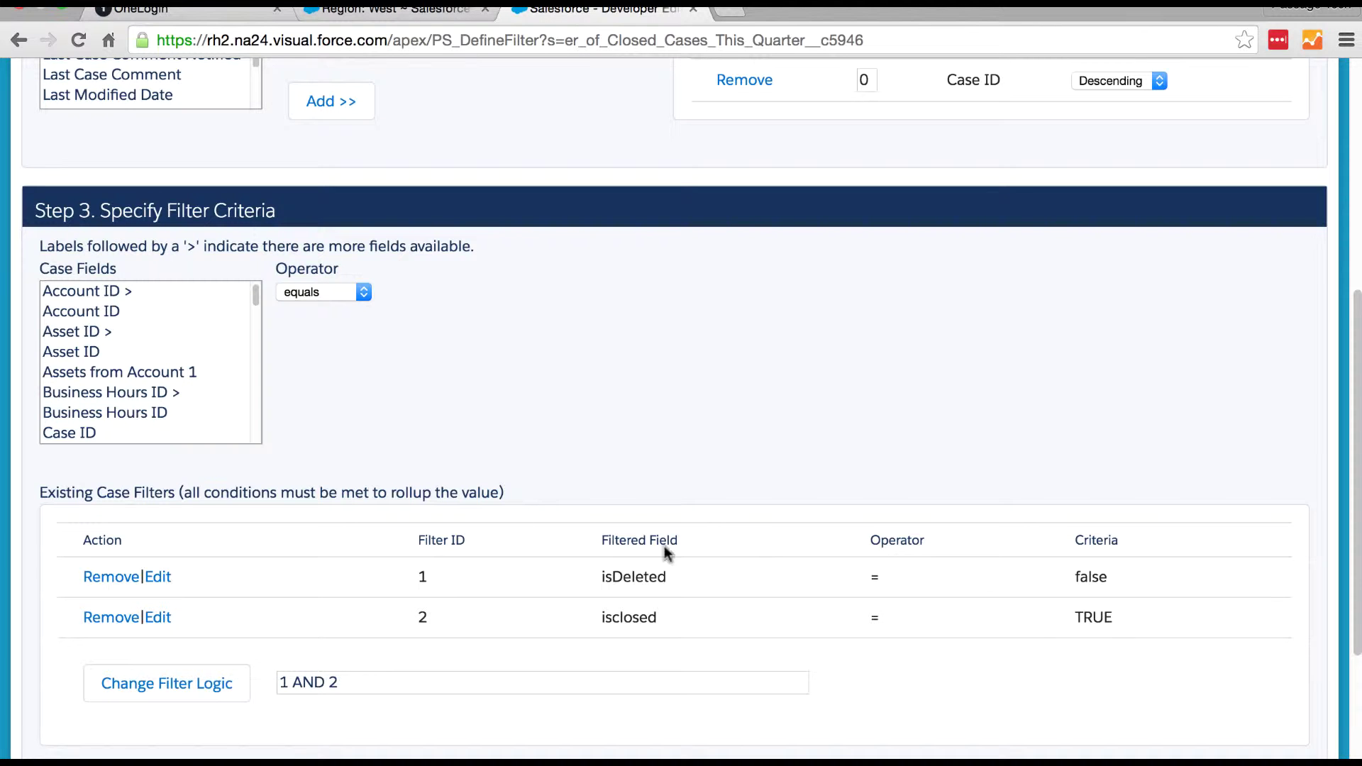
pyautogui.scroll(-5, 104, 366)
pyautogui.scroll(-1, 104, 369)
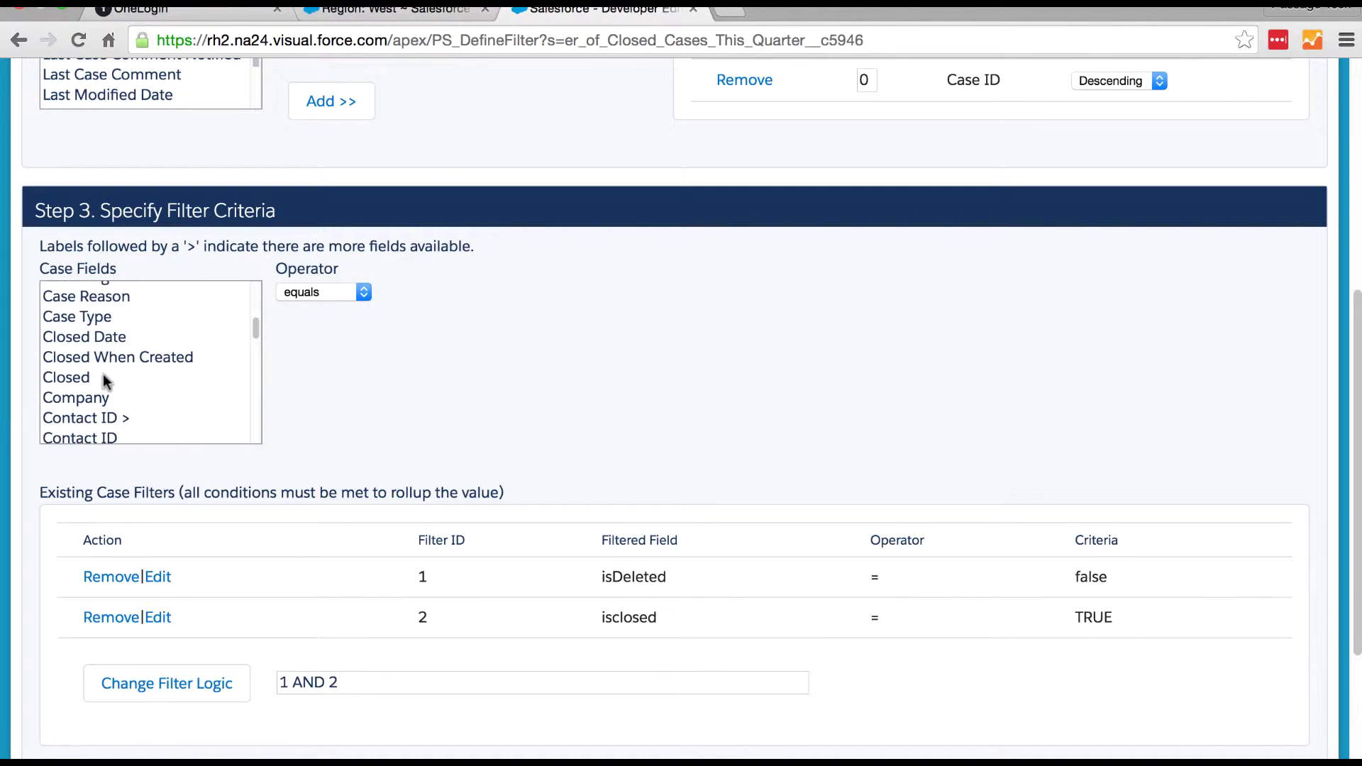
pyautogui.scroll(1, 110, 369)
pyautogui.click(104, 352)
pyautogui.click(341, 292)
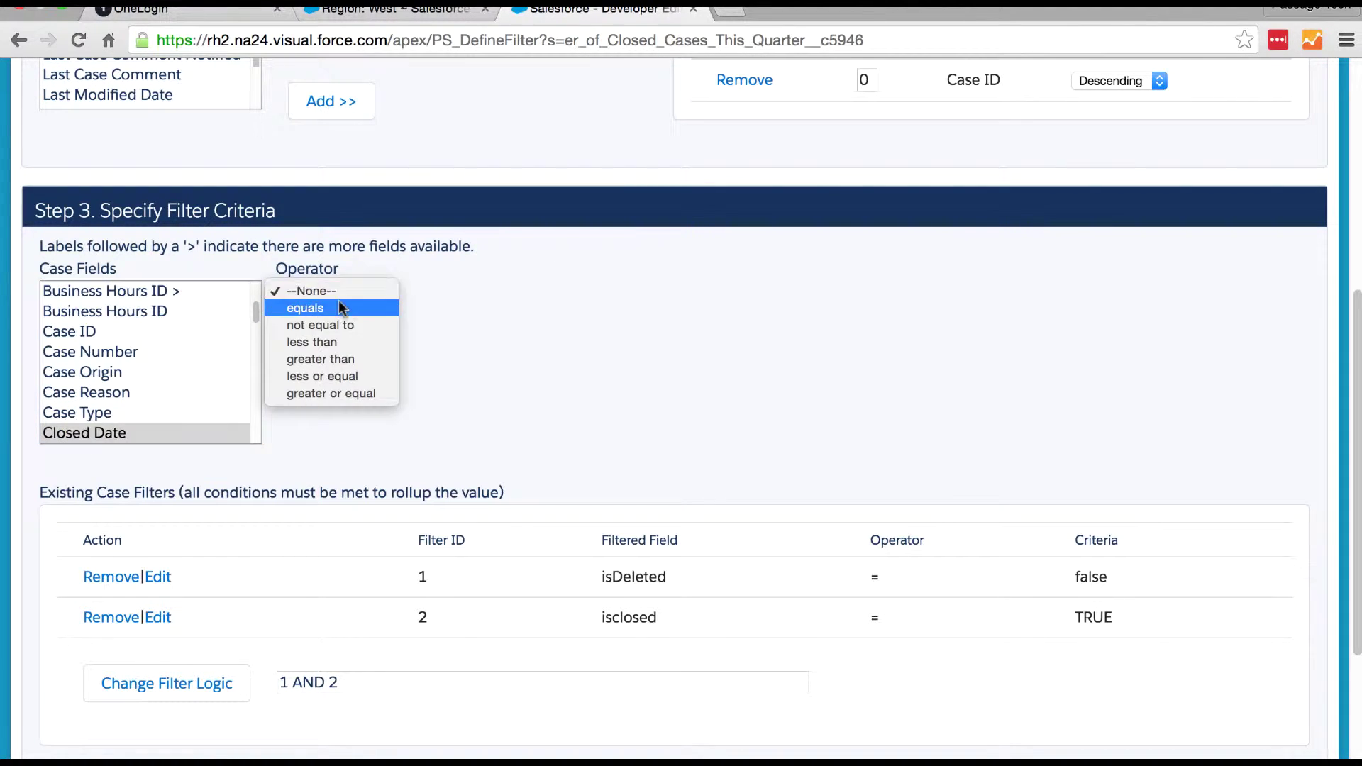
pyautogui.click(343, 306)
pyautogui.click(491, 288)
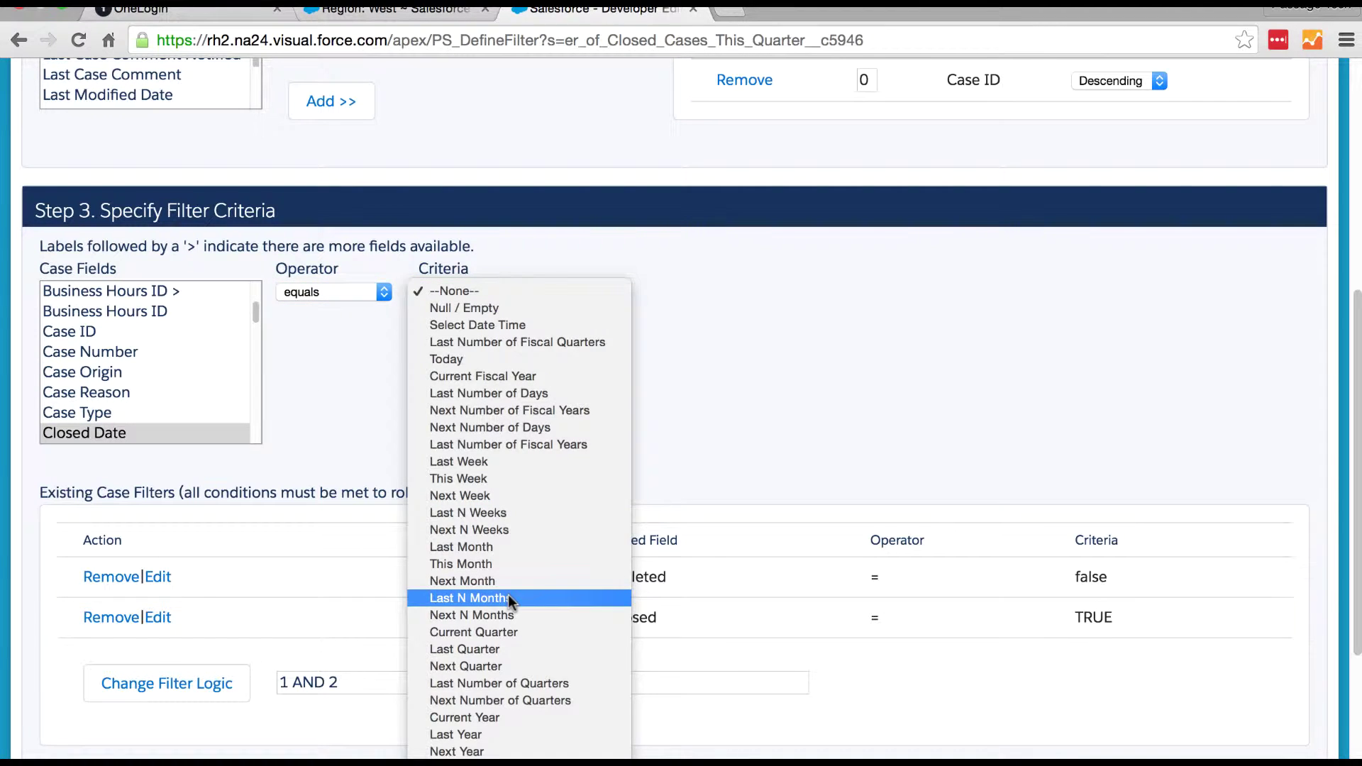
pyautogui.click(507, 632)
pyautogui.click(683, 303)
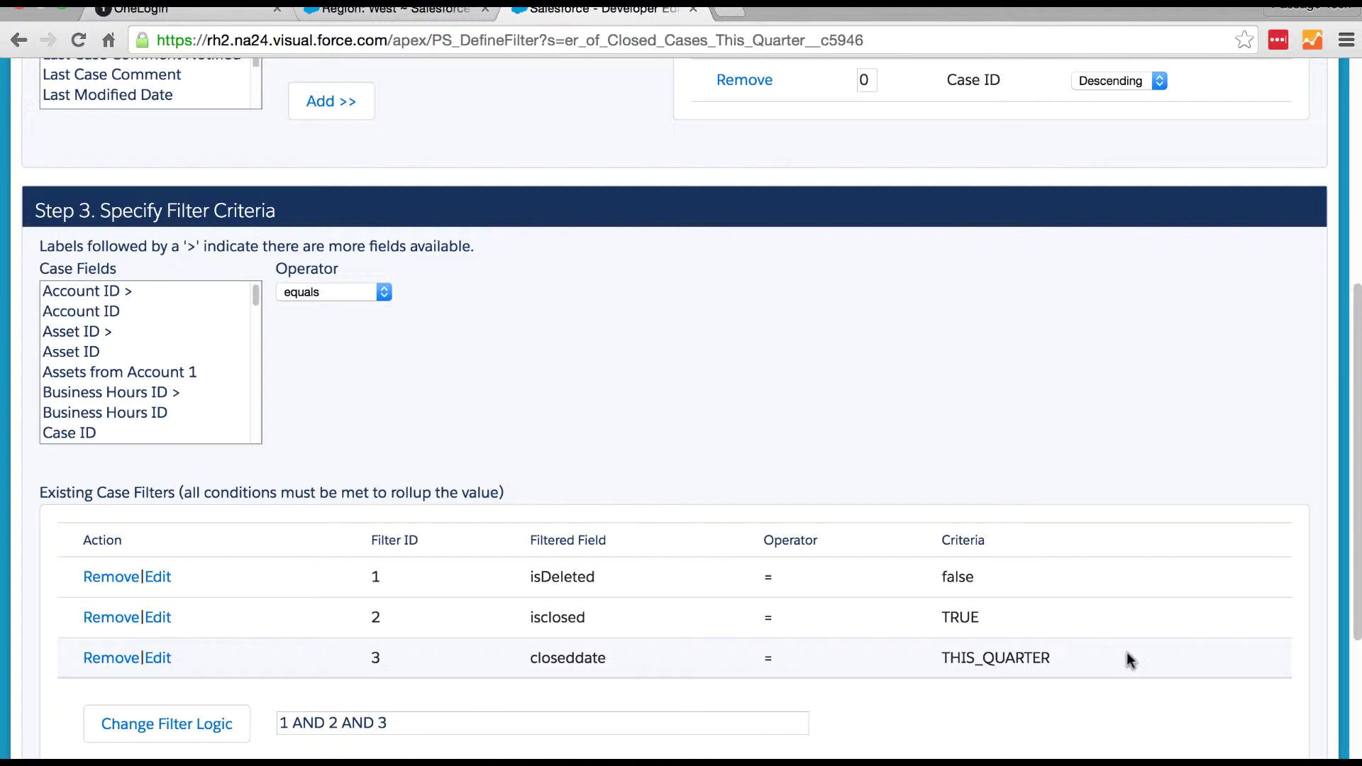
# - Review the criteria and 1 AND 2 AND 3 logic of the "Closed Cases - This Quarter" filter, and save it
pyautogui.scroll(-1, 1117, 659)
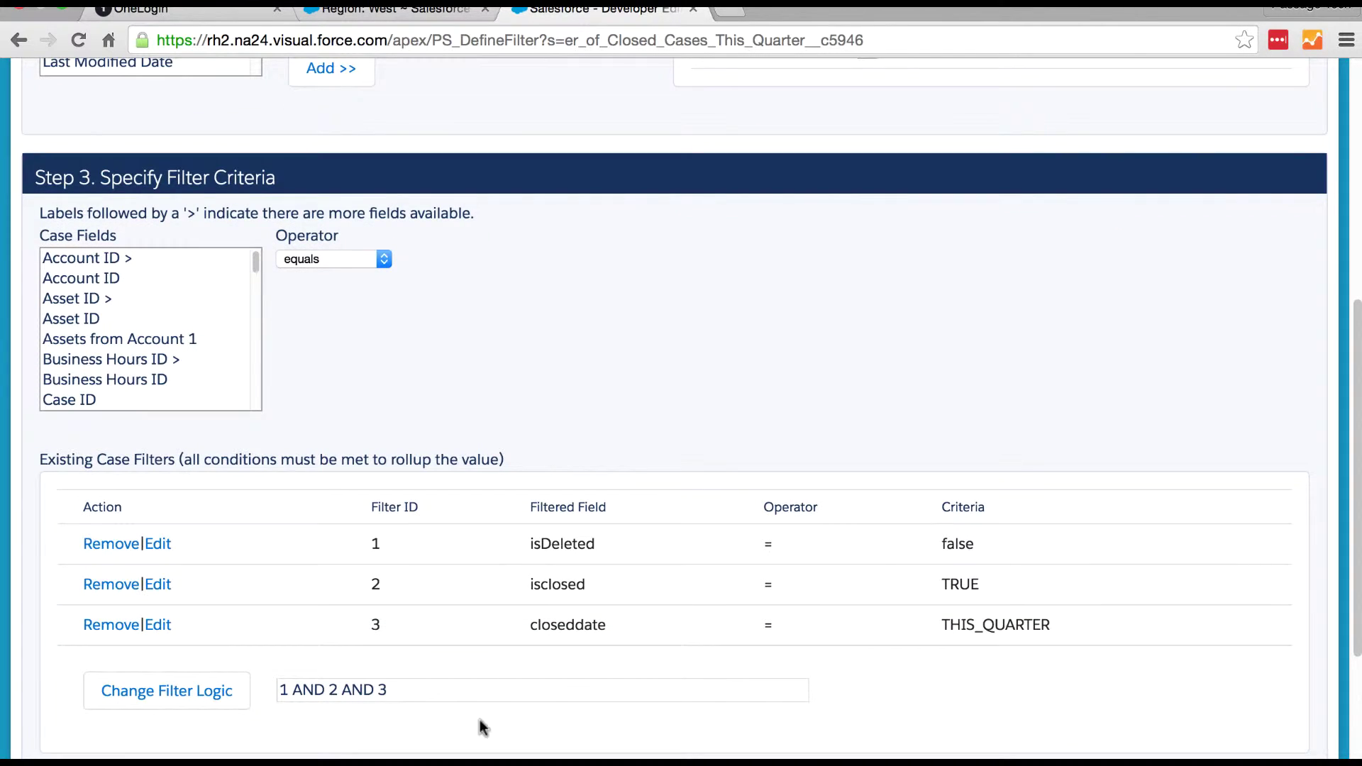
pyautogui.moveTo(183, 462); pyautogui.dragTo(500, 458)
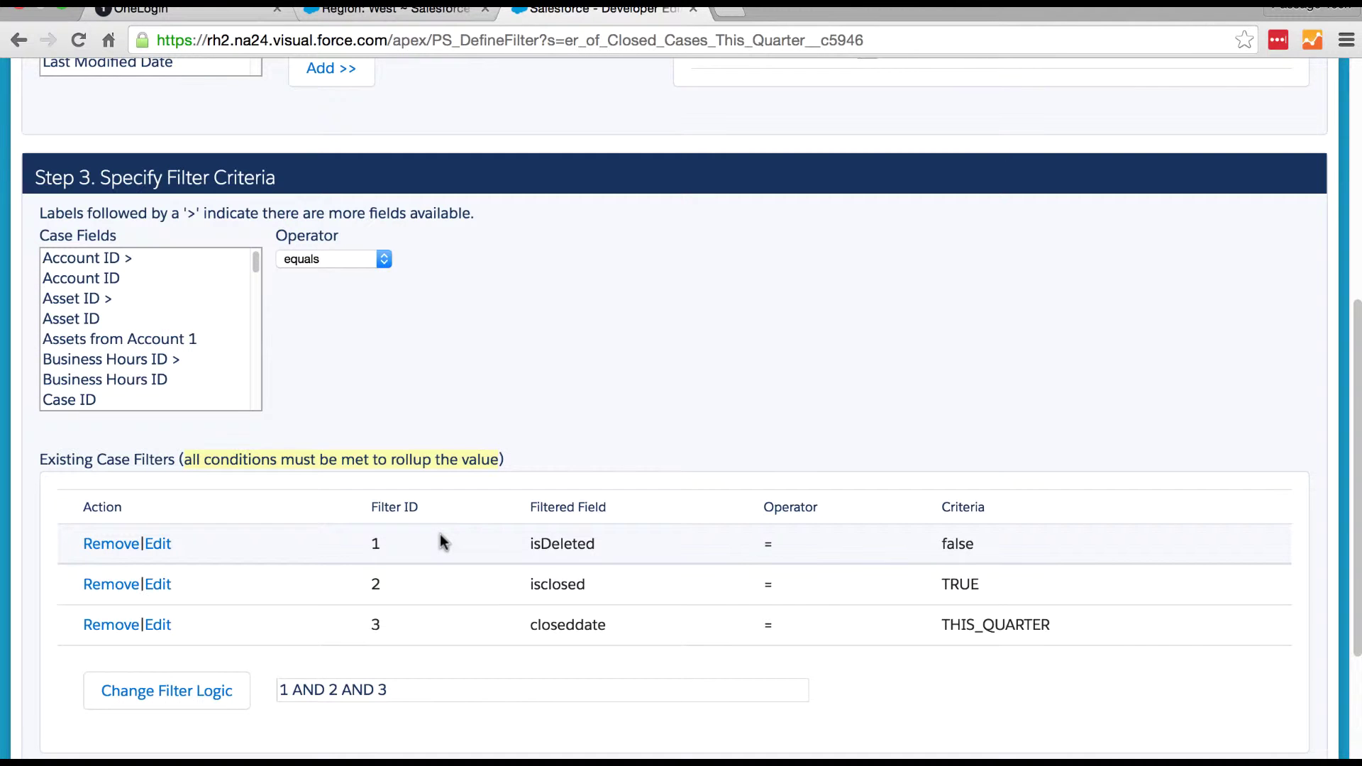
pyautogui.scroll(-3, 394, 656)
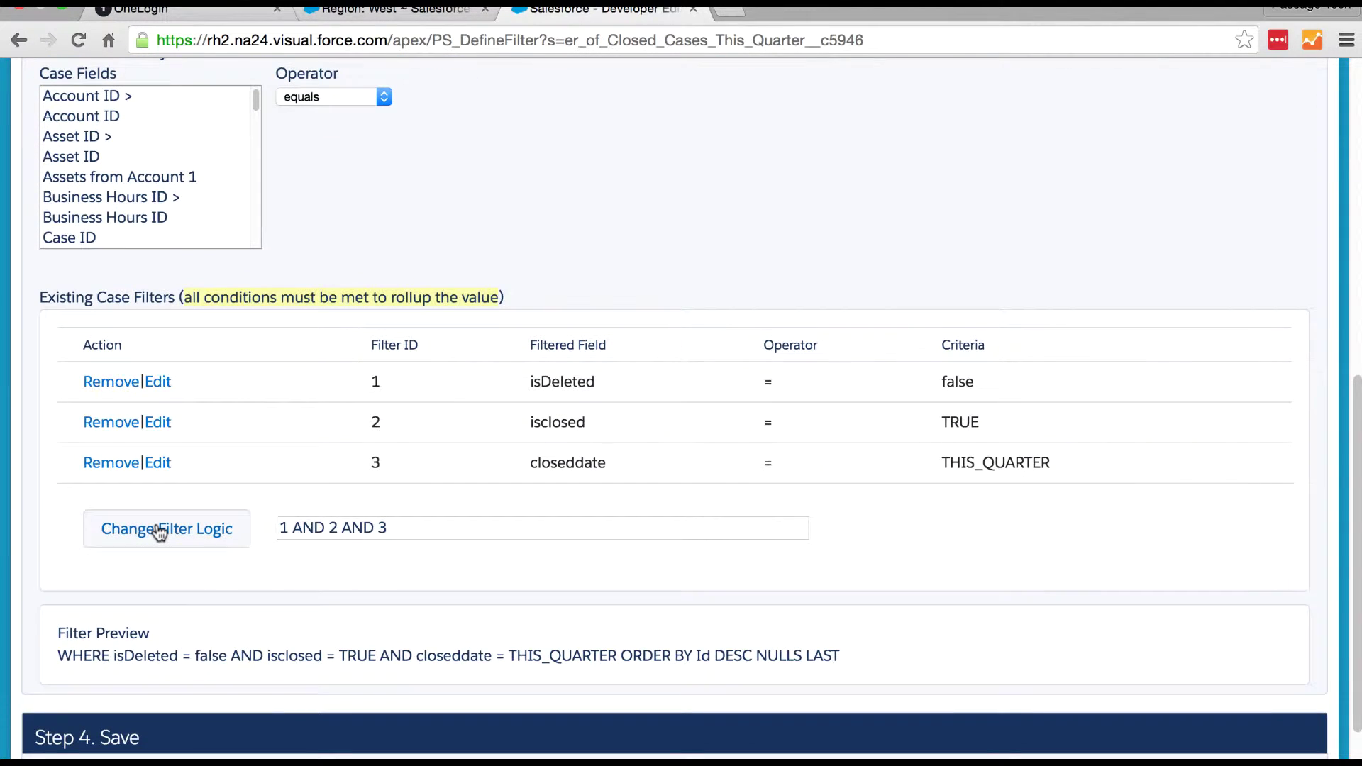
pyautogui.scroll(-1, 159, 533)
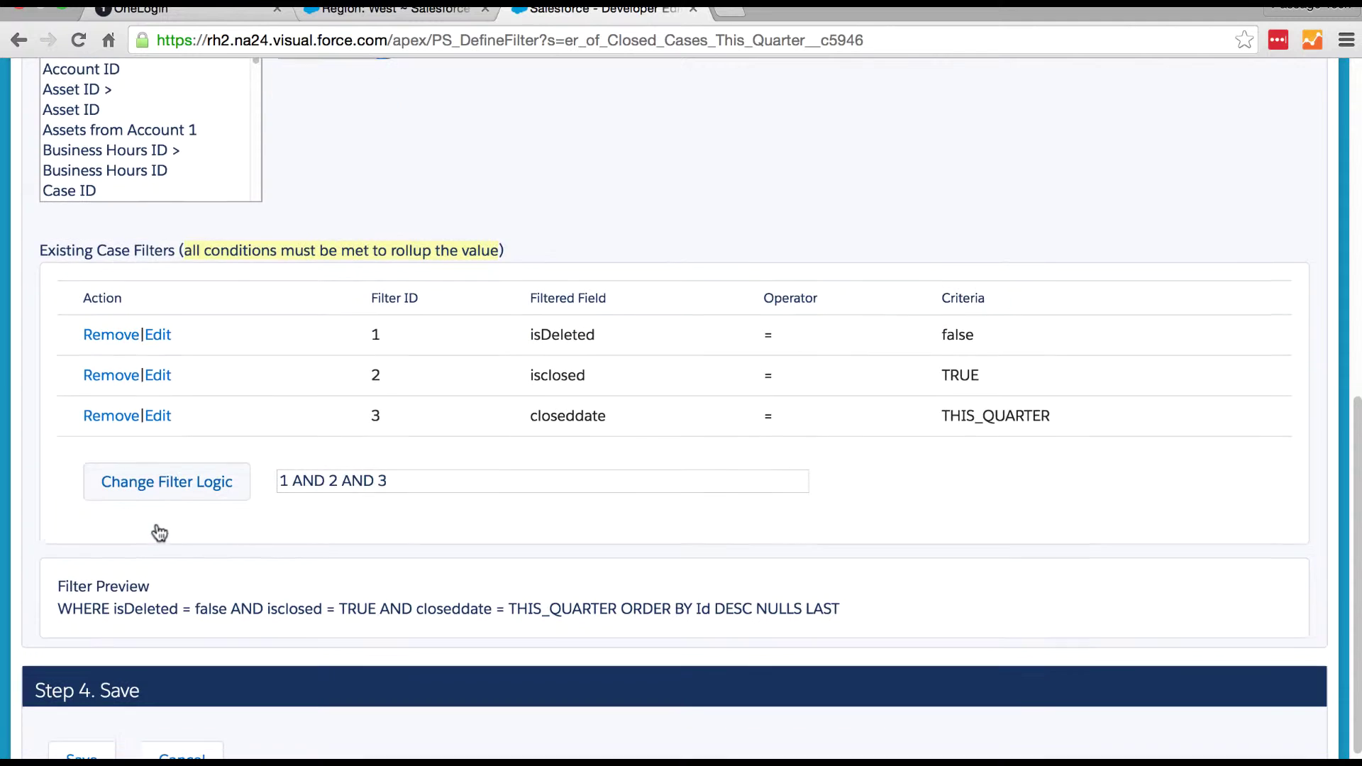
pyautogui.click(77, 751)
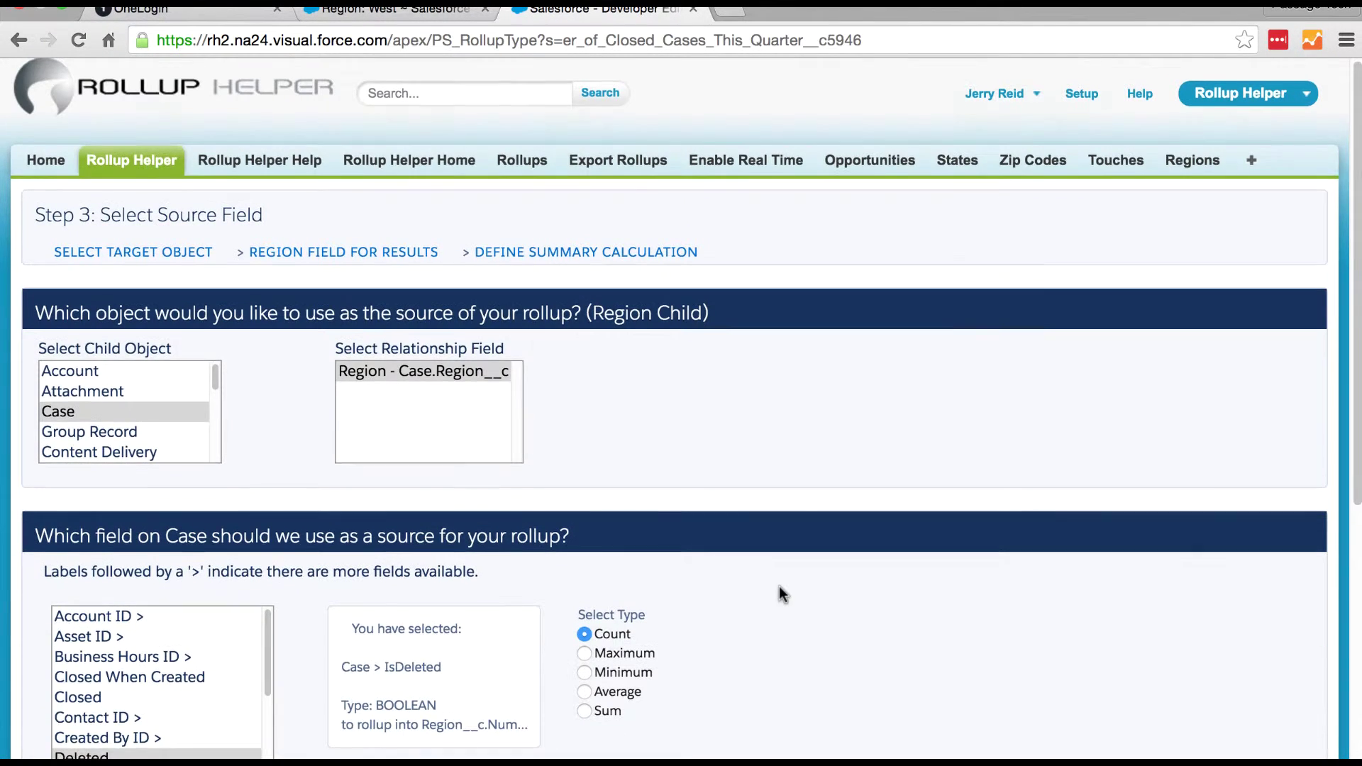
# - Save the Region rollup with "Closed Cases - This Quarter" as its custom filter, without running it
pyautogui.scroll(-6, 779, 586)
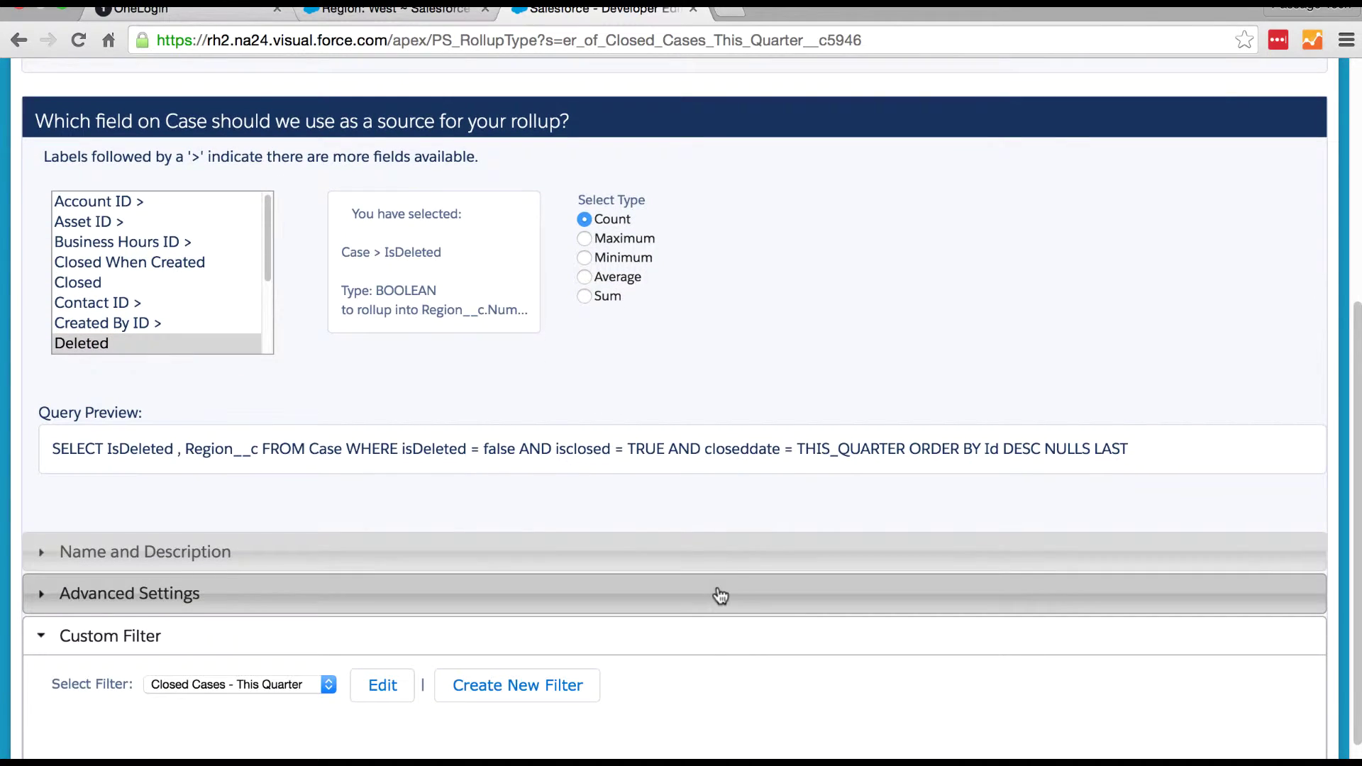
pyautogui.scroll(-2, 720, 596)
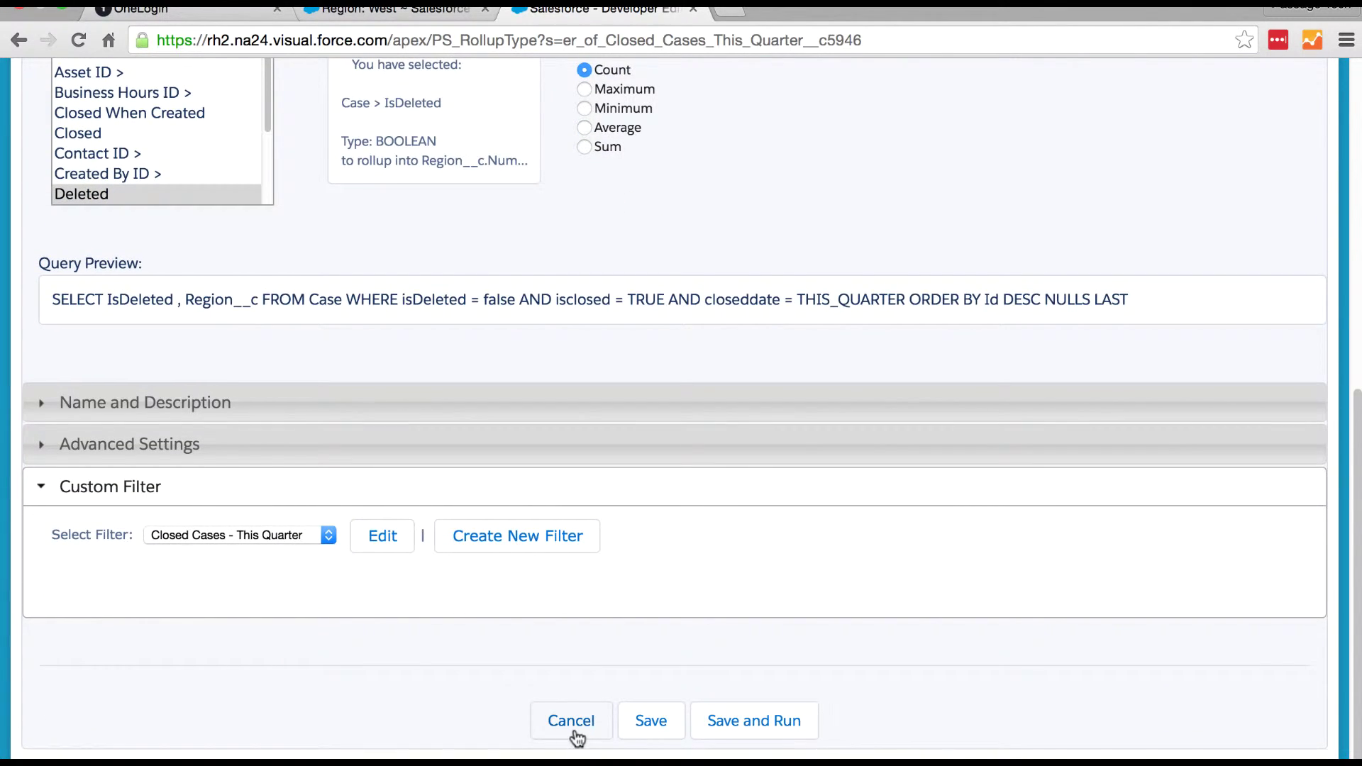
pyautogui.click(670, 720)
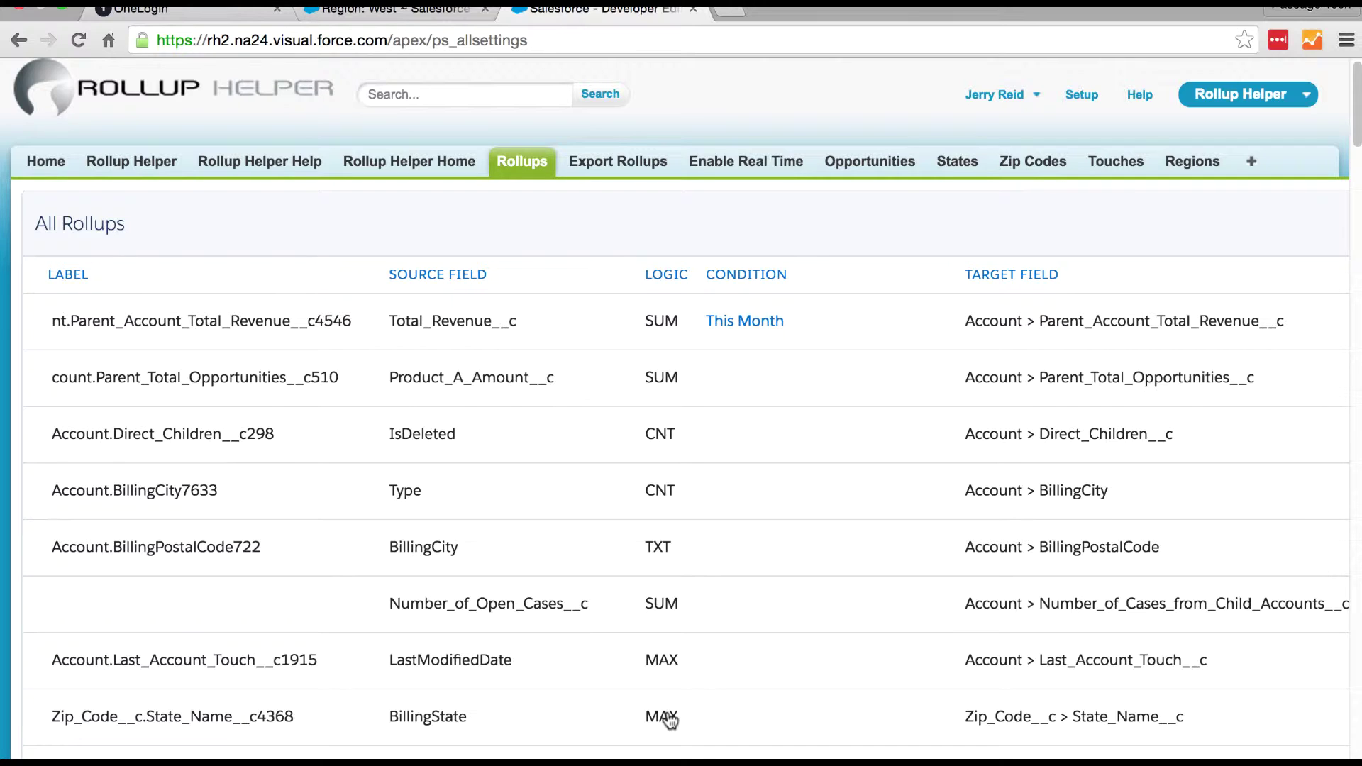
# - View which source objects are enabled for real-time updating, and open the West region record
pyautogui.click(769, 162)
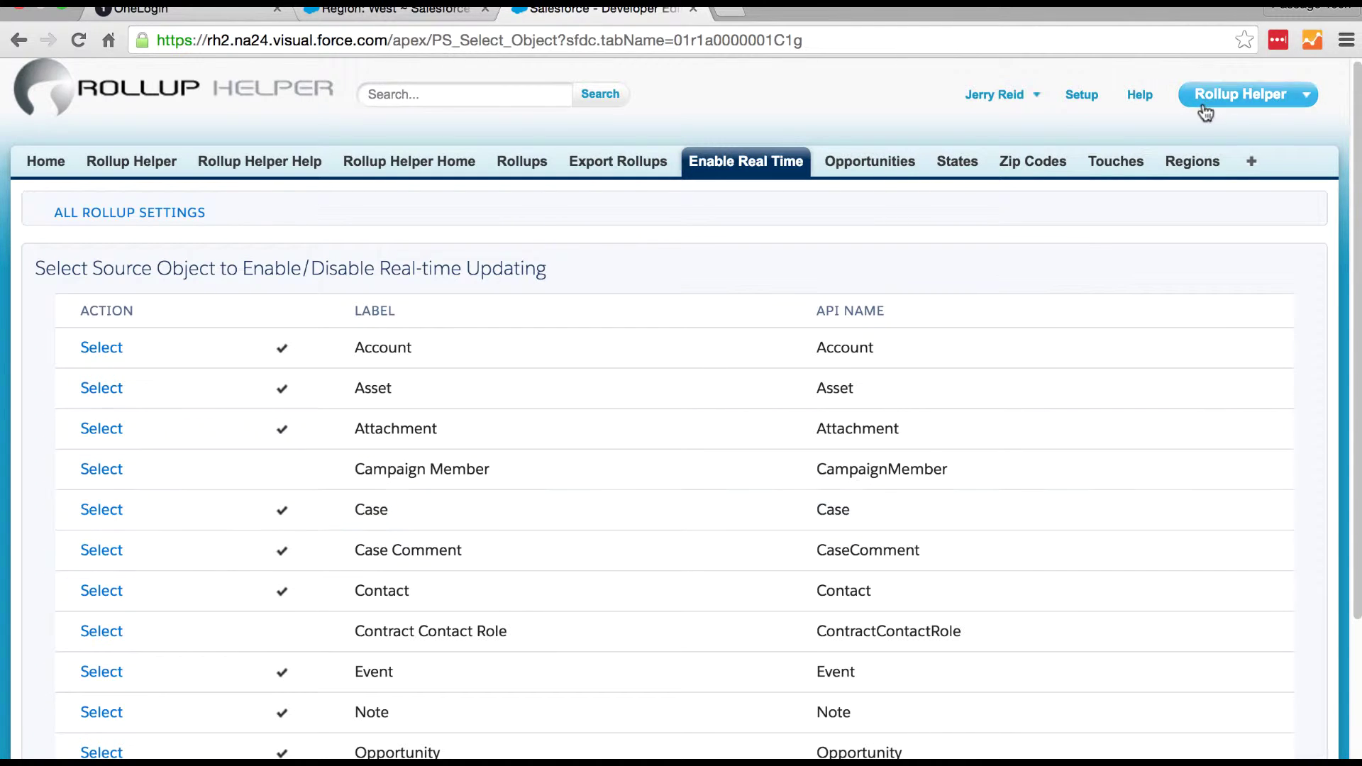
pyautogui.click(1181, 163)
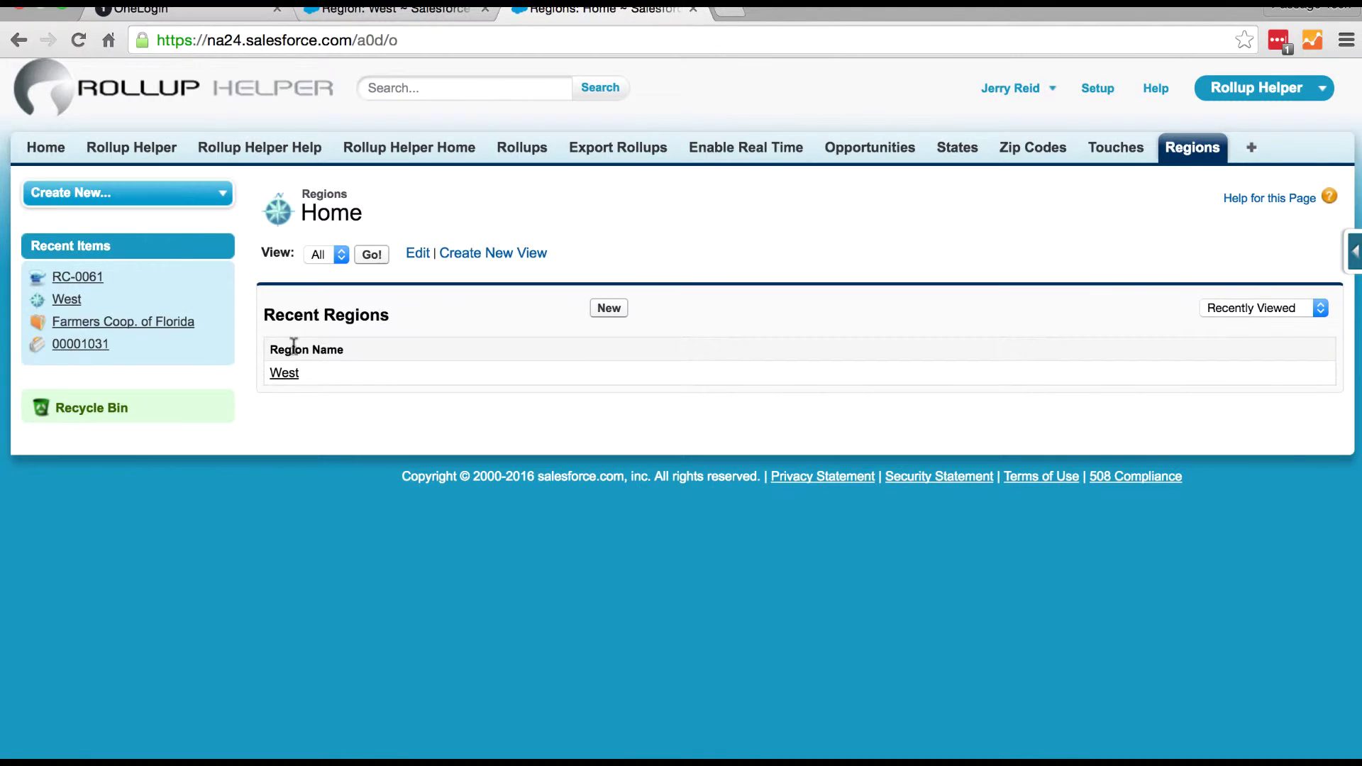
pyautogui.click(284, 373)
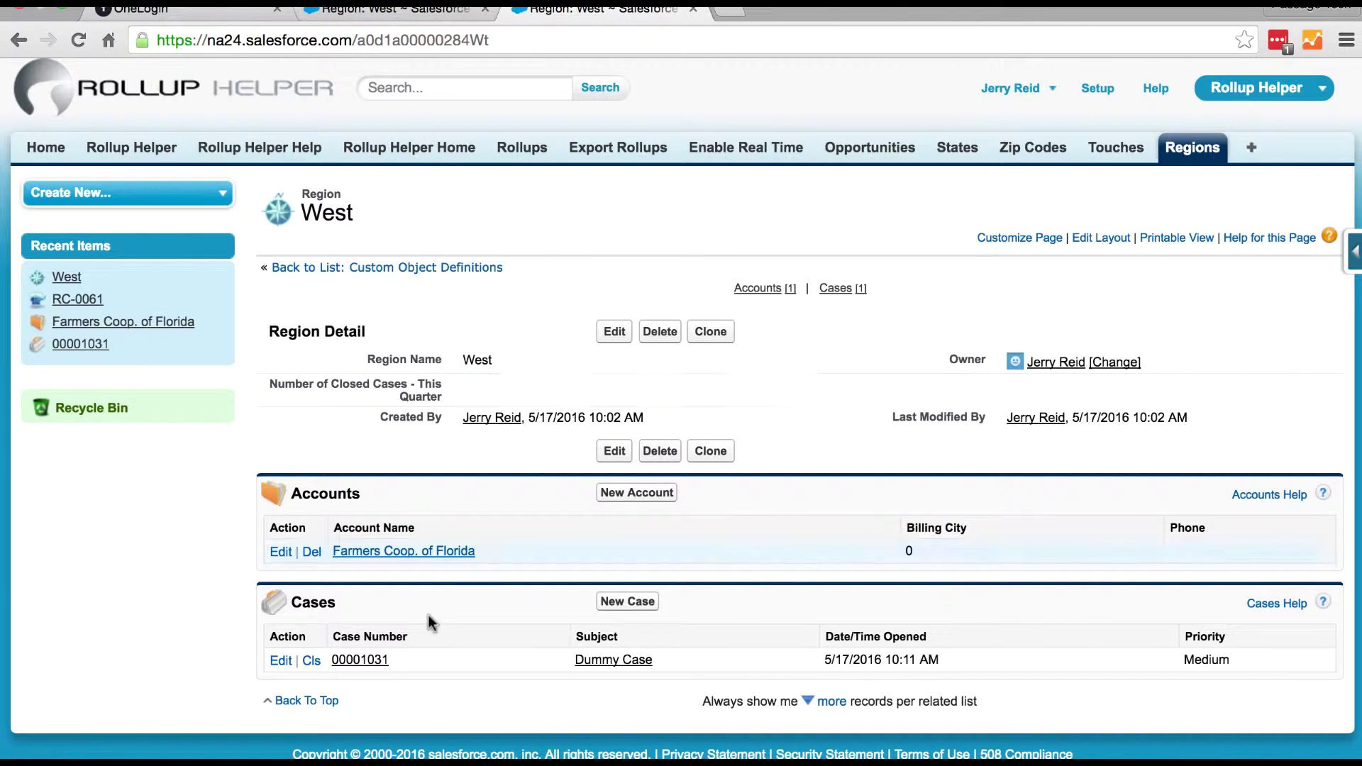
# - Close the region's Dummy Case with status Closed and case reason Installation, and check the rollup field on the West region
pyautogui.click(363, 660)
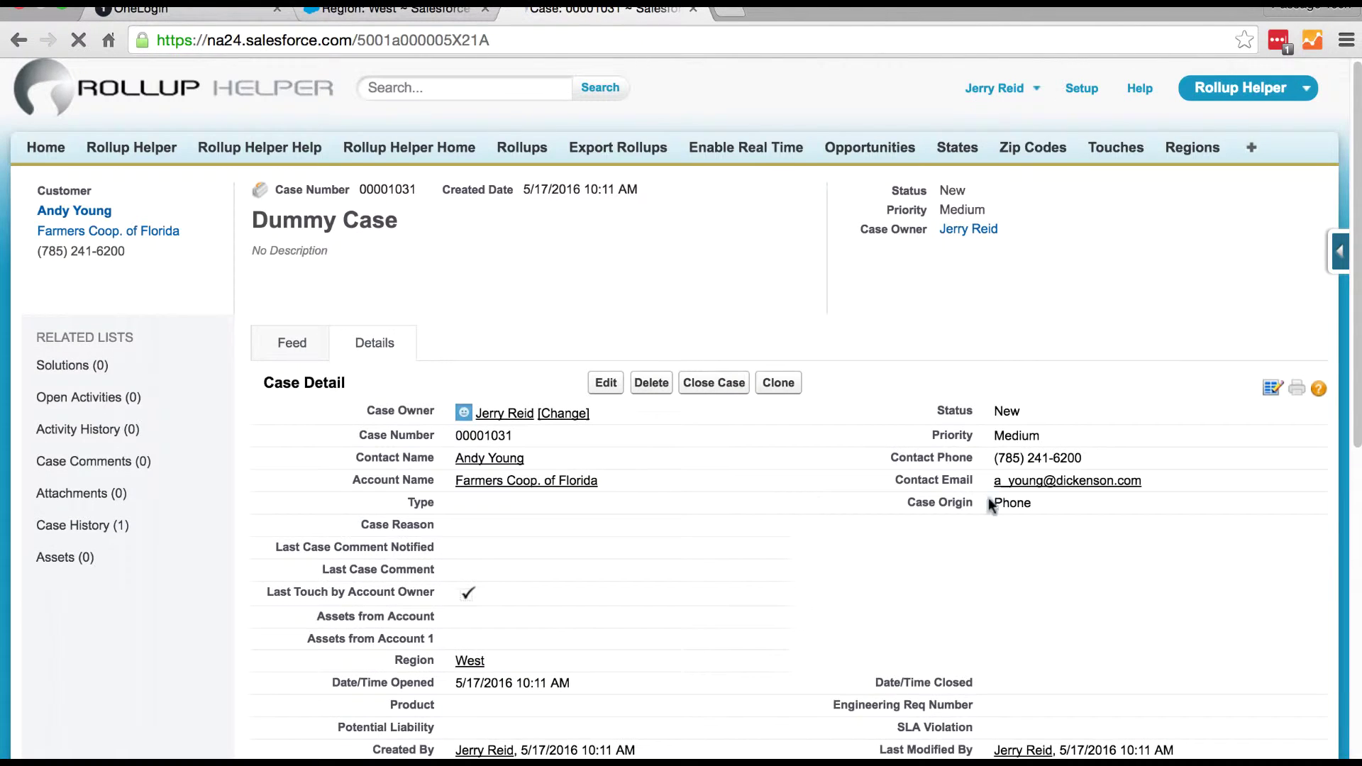
pyautogui.scroll(-5, 647, 619)
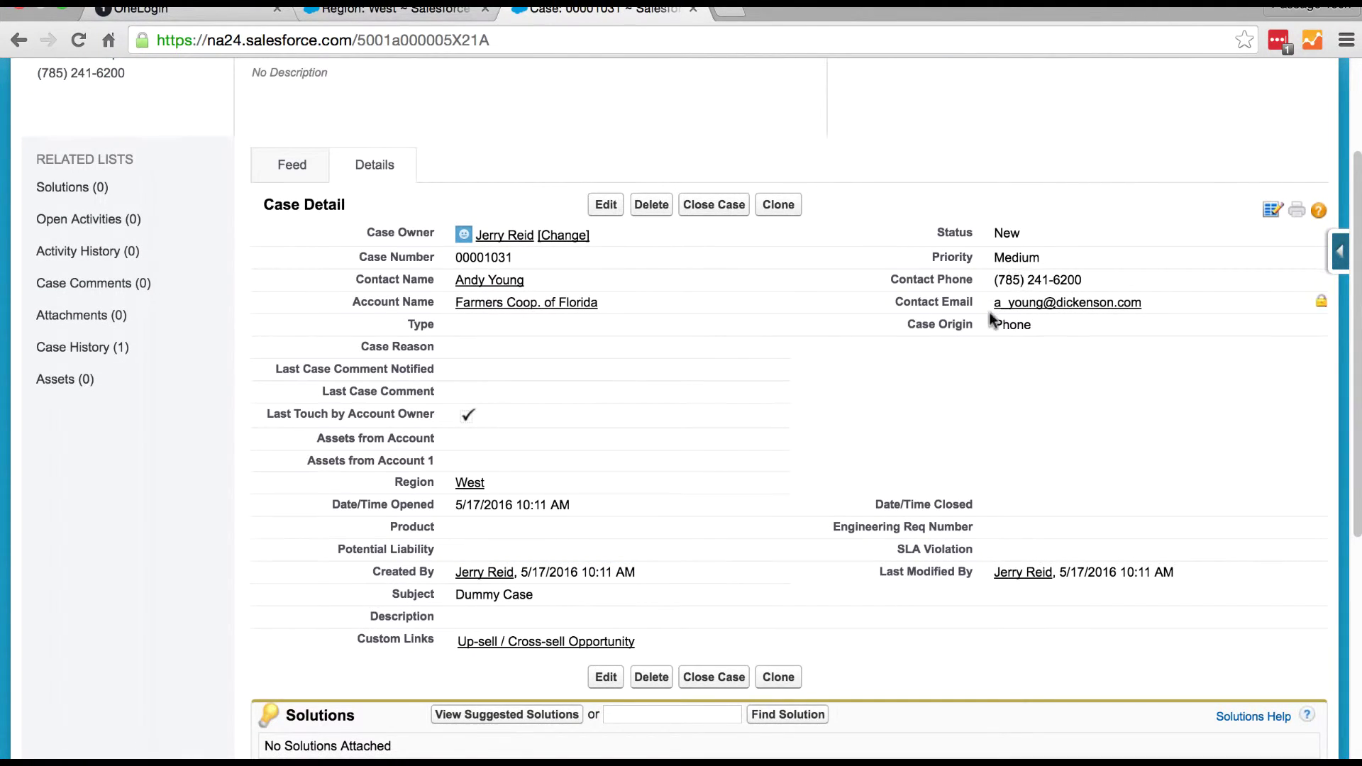
pyautogui.click(709, 215)
pyautogui.click(518, 339)
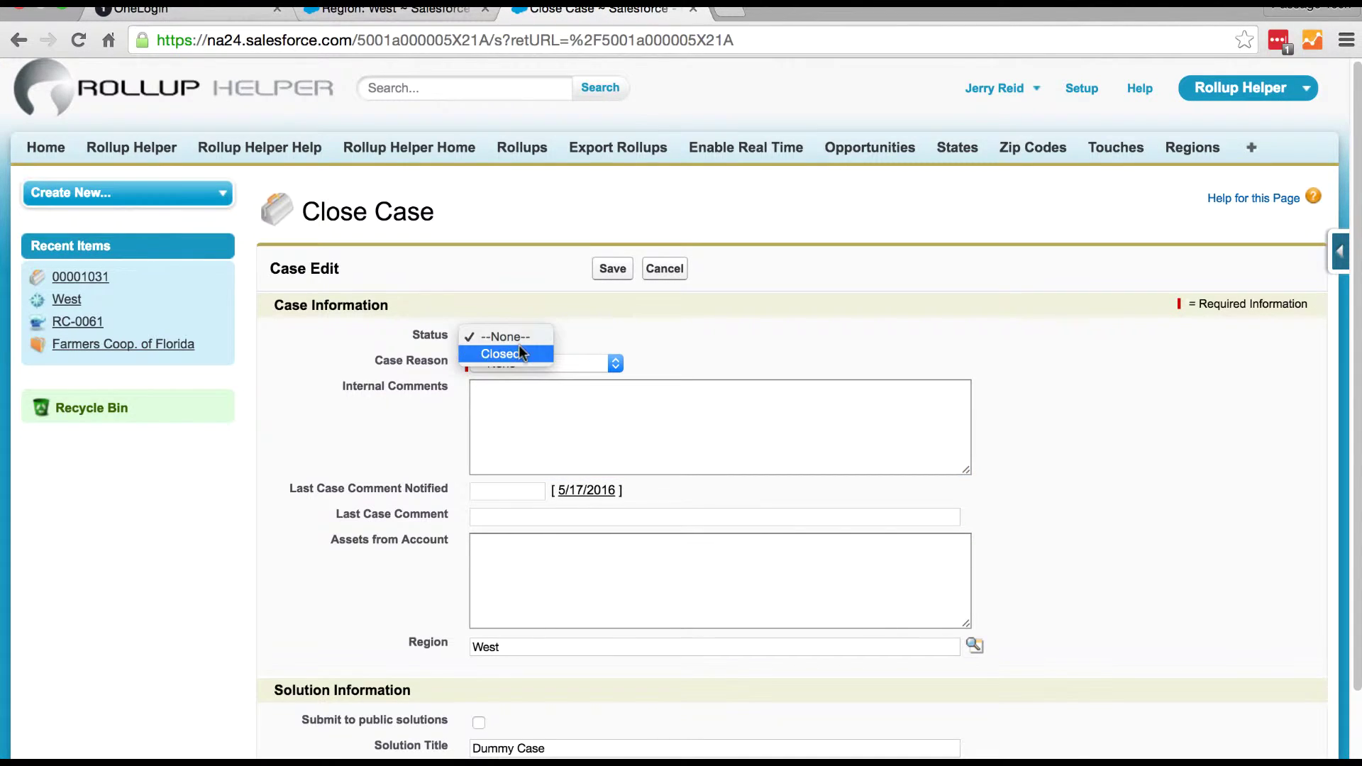
pyautogui.click(520, 348)
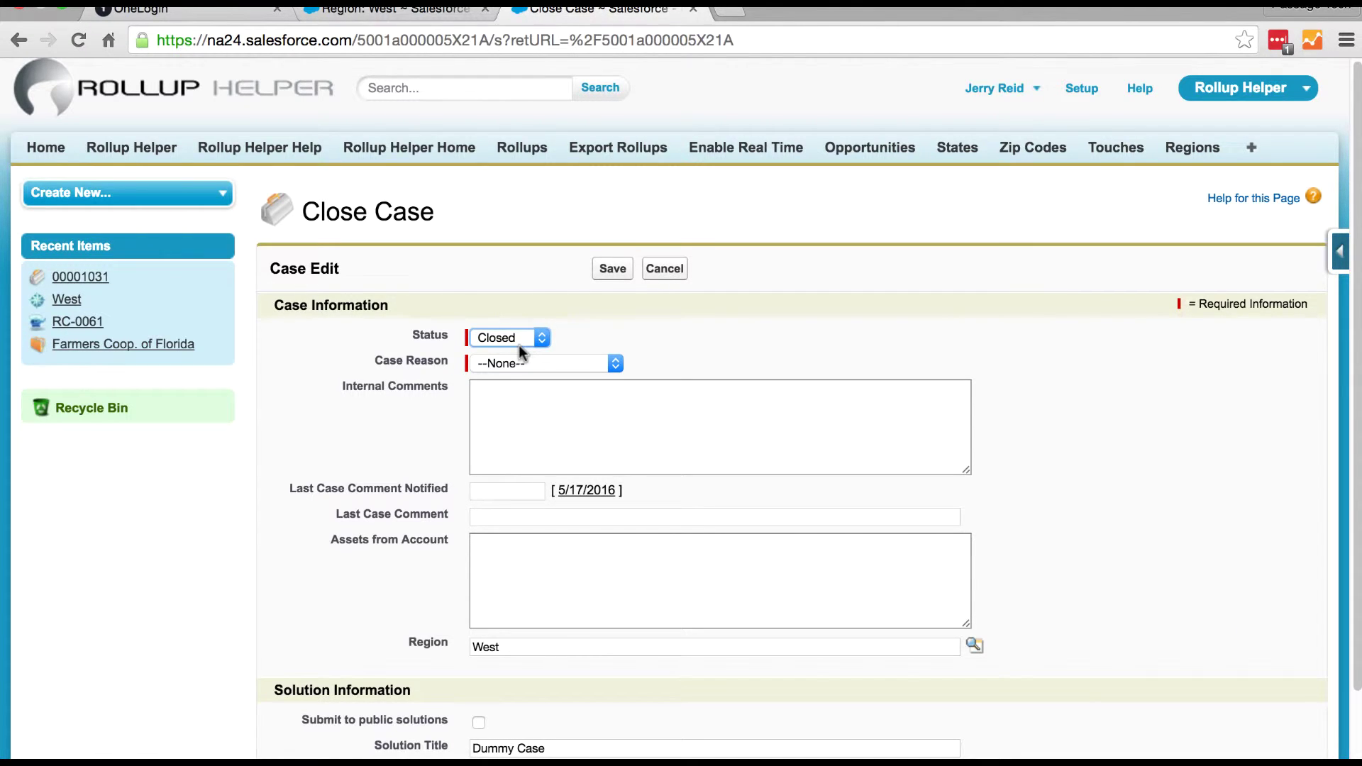
pyautogui.click(514, 362)
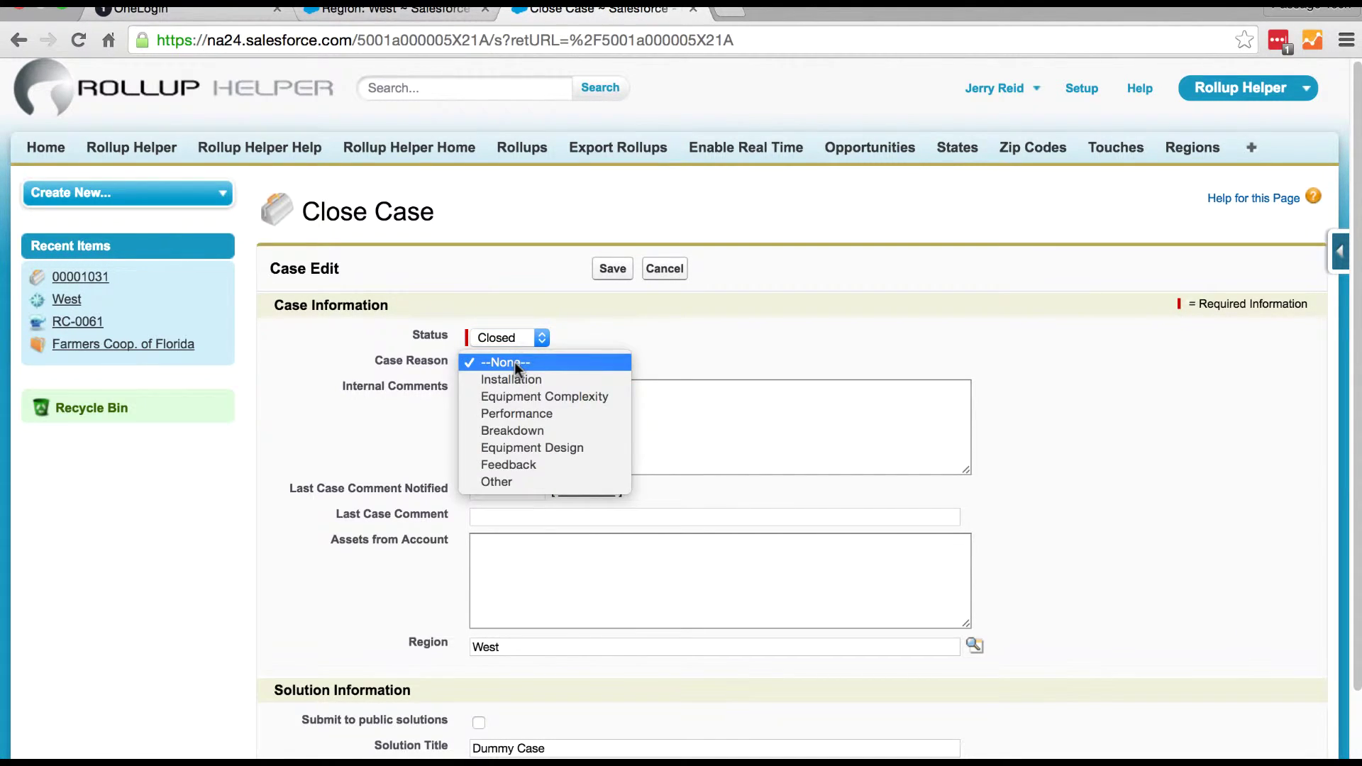
pyautogui.click(516, 379)
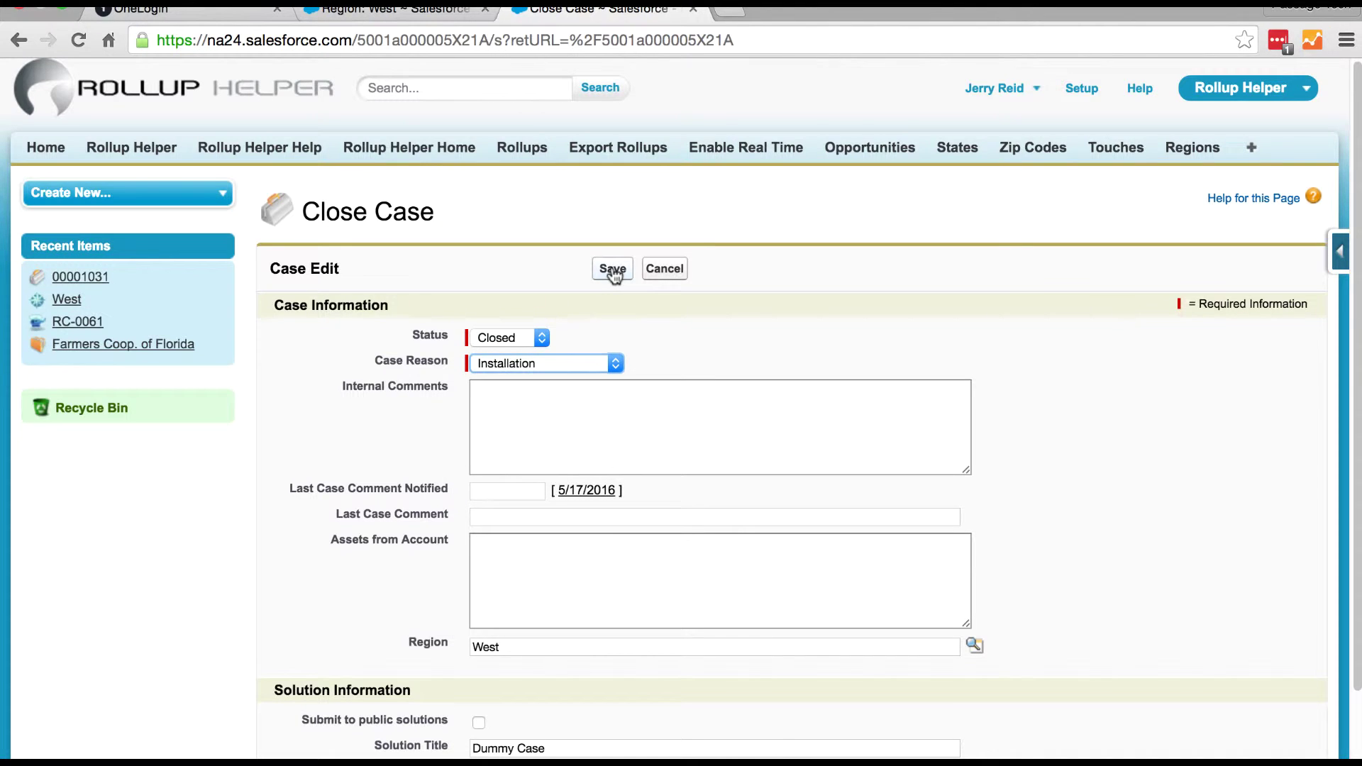
pyautogui.click(613, 270)
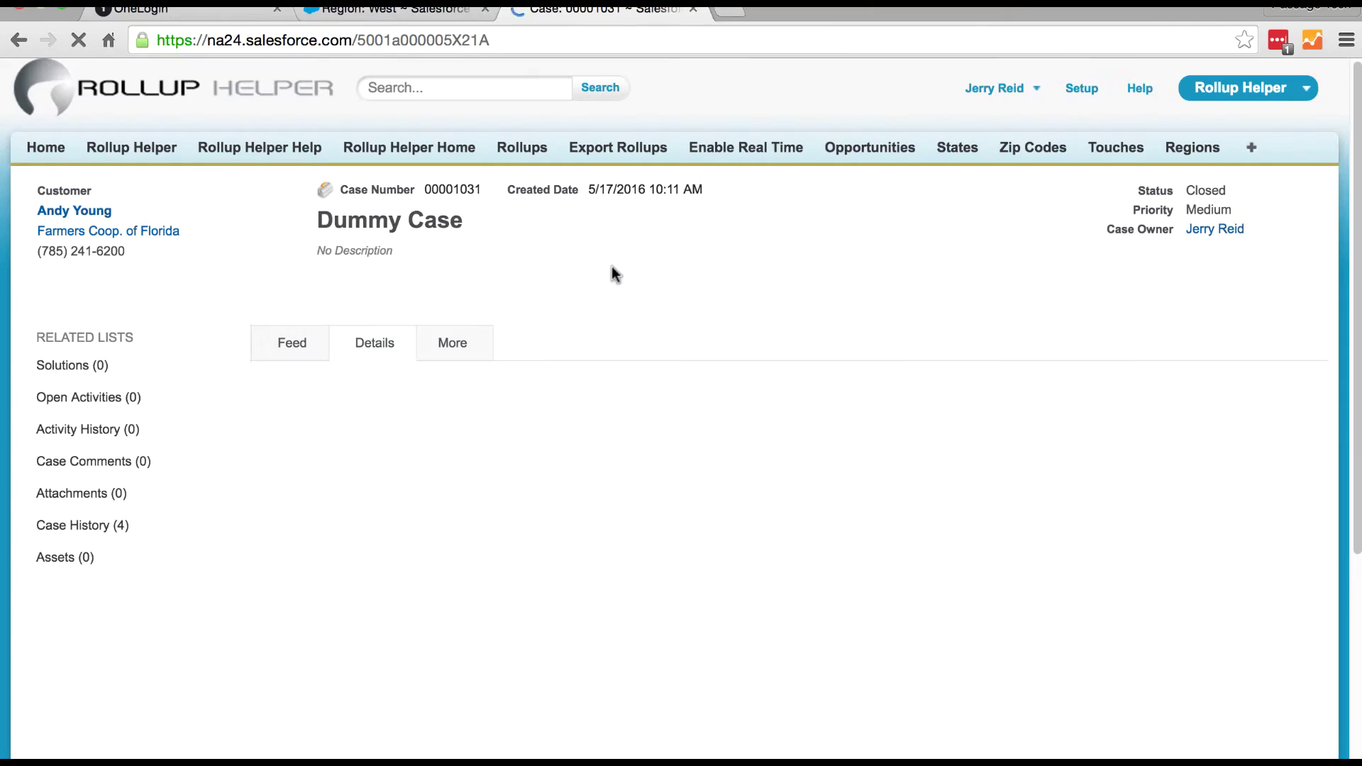
pyautogui.scroll(-5, 522, 431)
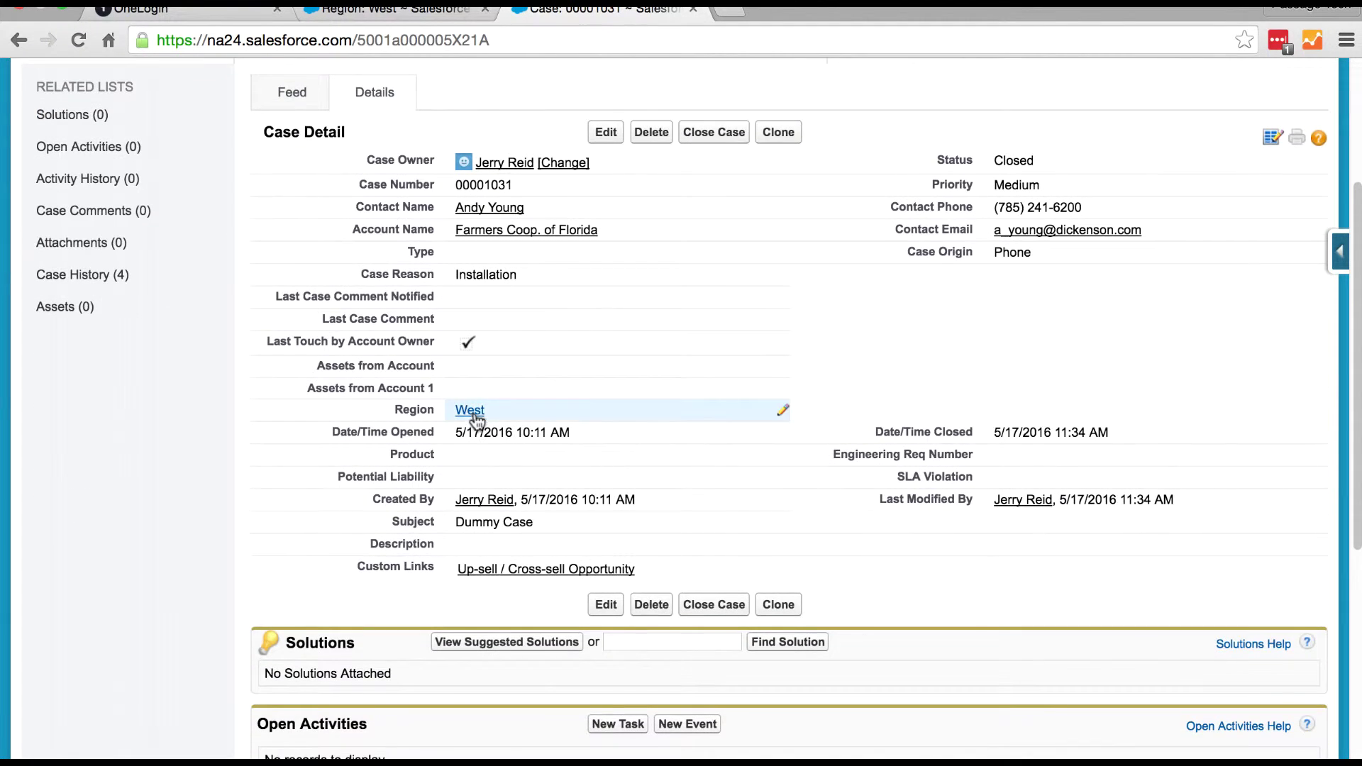
pyautogui.click(472, 421)
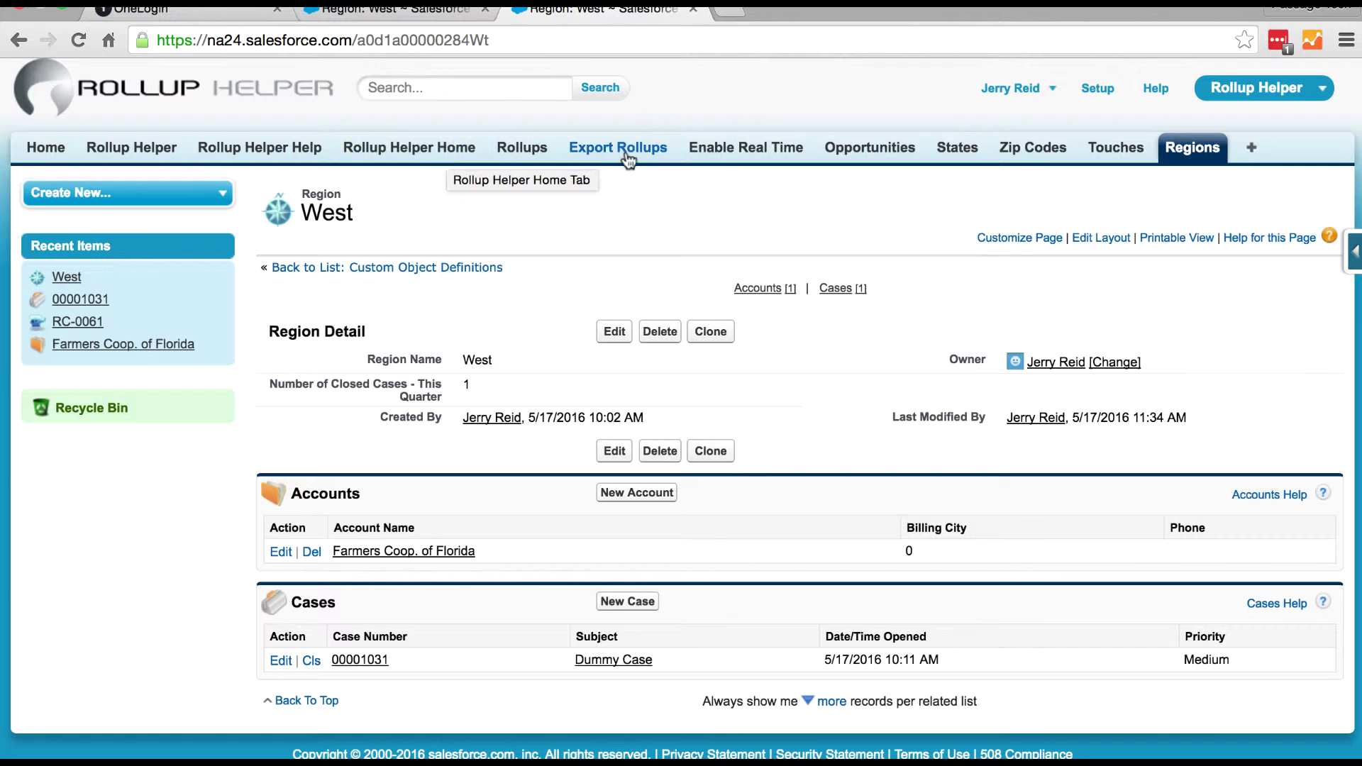
# - Find the Region closed-cases rollup in the list of all rollups by searching the page for "clos"
pyautogui.click(528, 150)
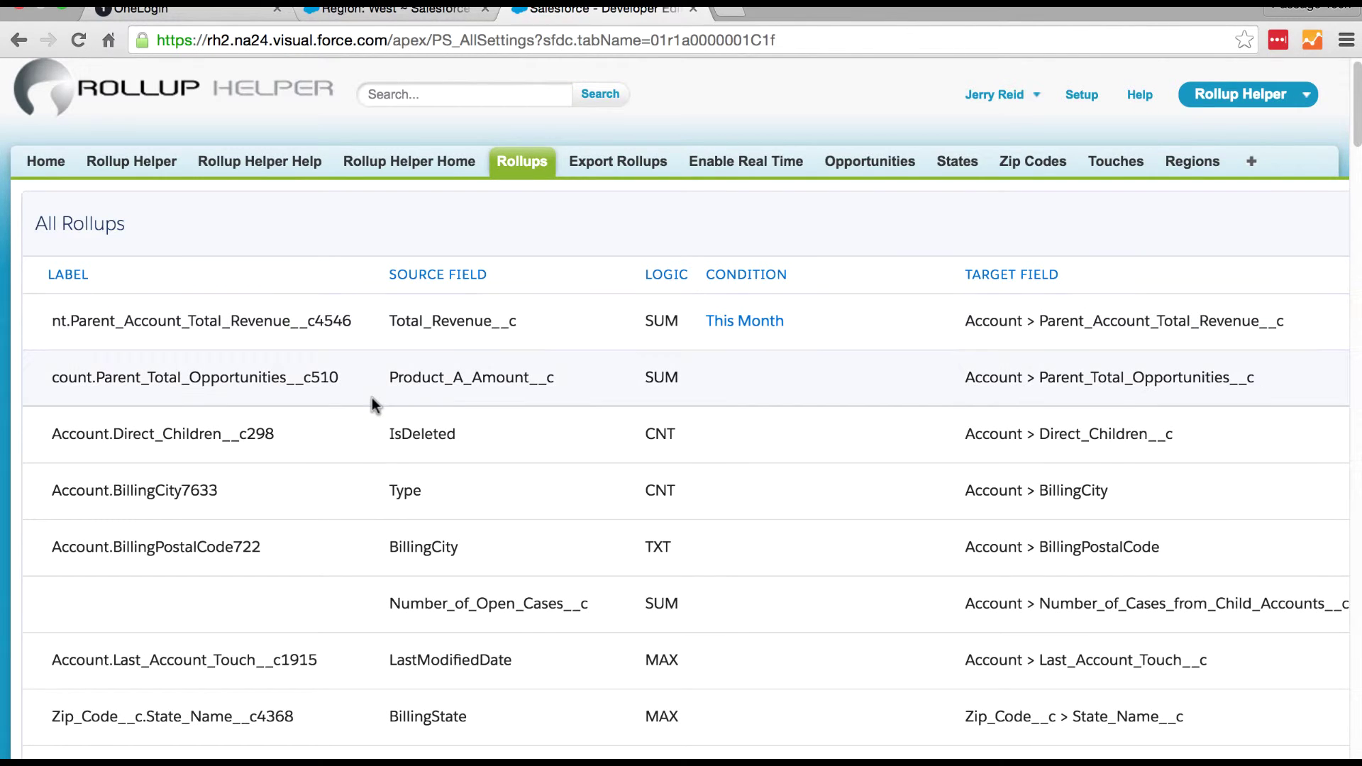
pyautogui.scroll(-6, 374, 404)
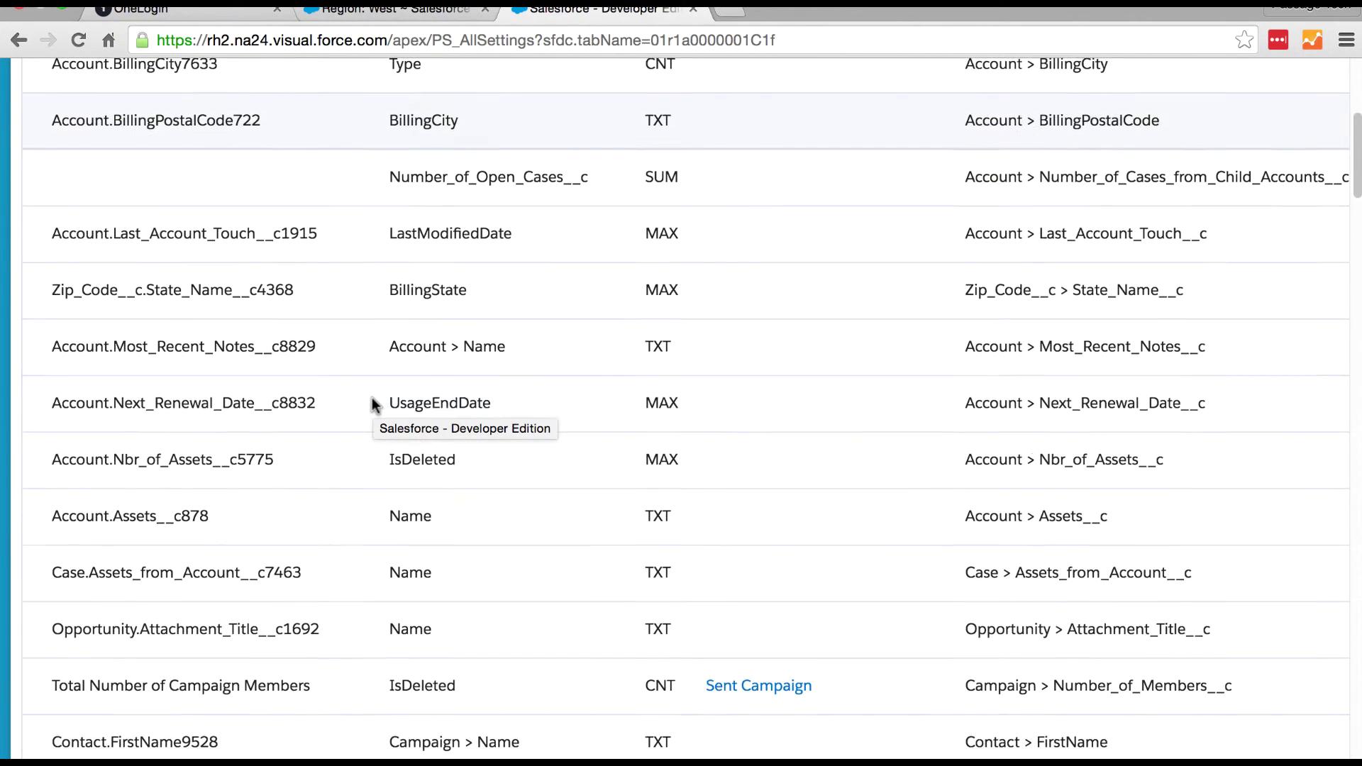
pyautogui.press('super+f')
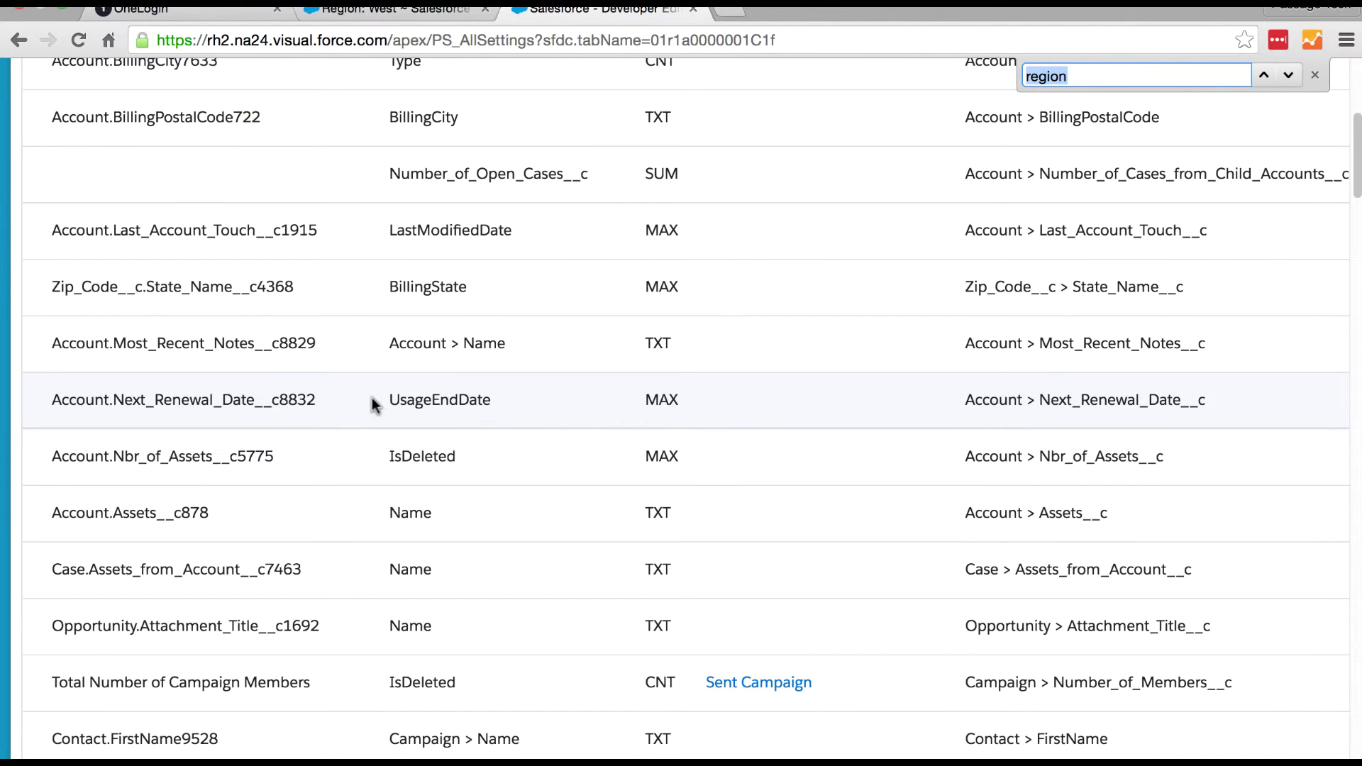
pyautogui.write('clos')
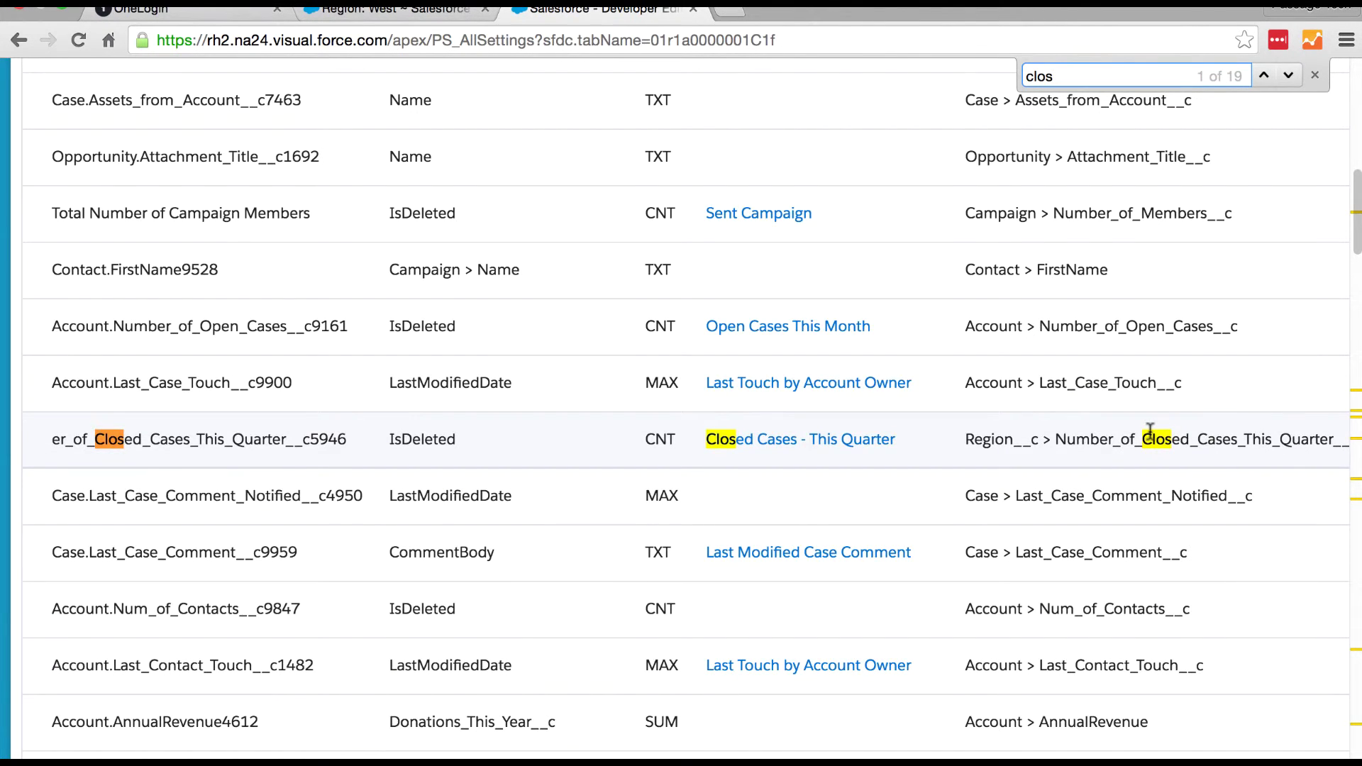
pyautogui.hscroll(5, 1157, 436)
pyautogui.hscroll(-5, 1151, 431)
pyautogui.hscroll(10, 1149, 434)
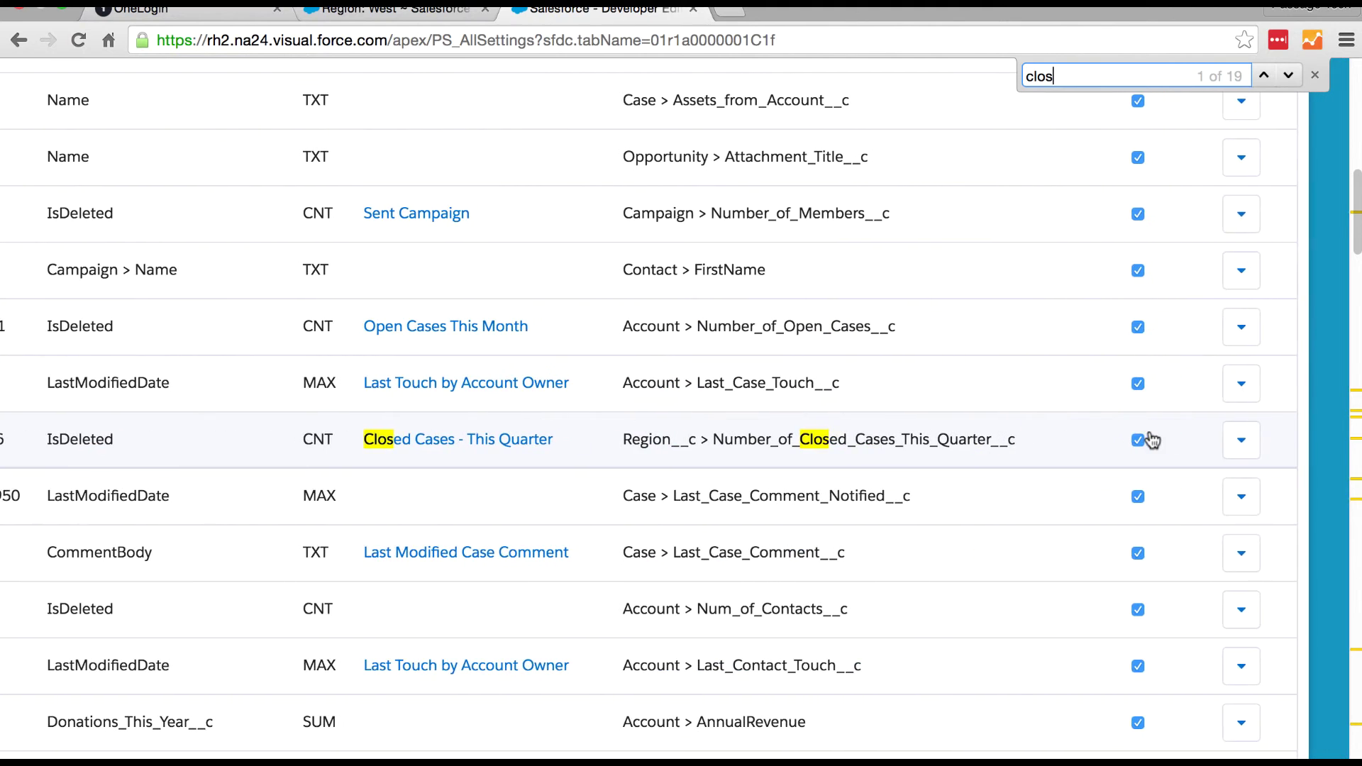
# - Open the schedule of the Region closed-cases rollup, make it active and set it to repeat every 1 month
pyautogui.click(1250, 438)
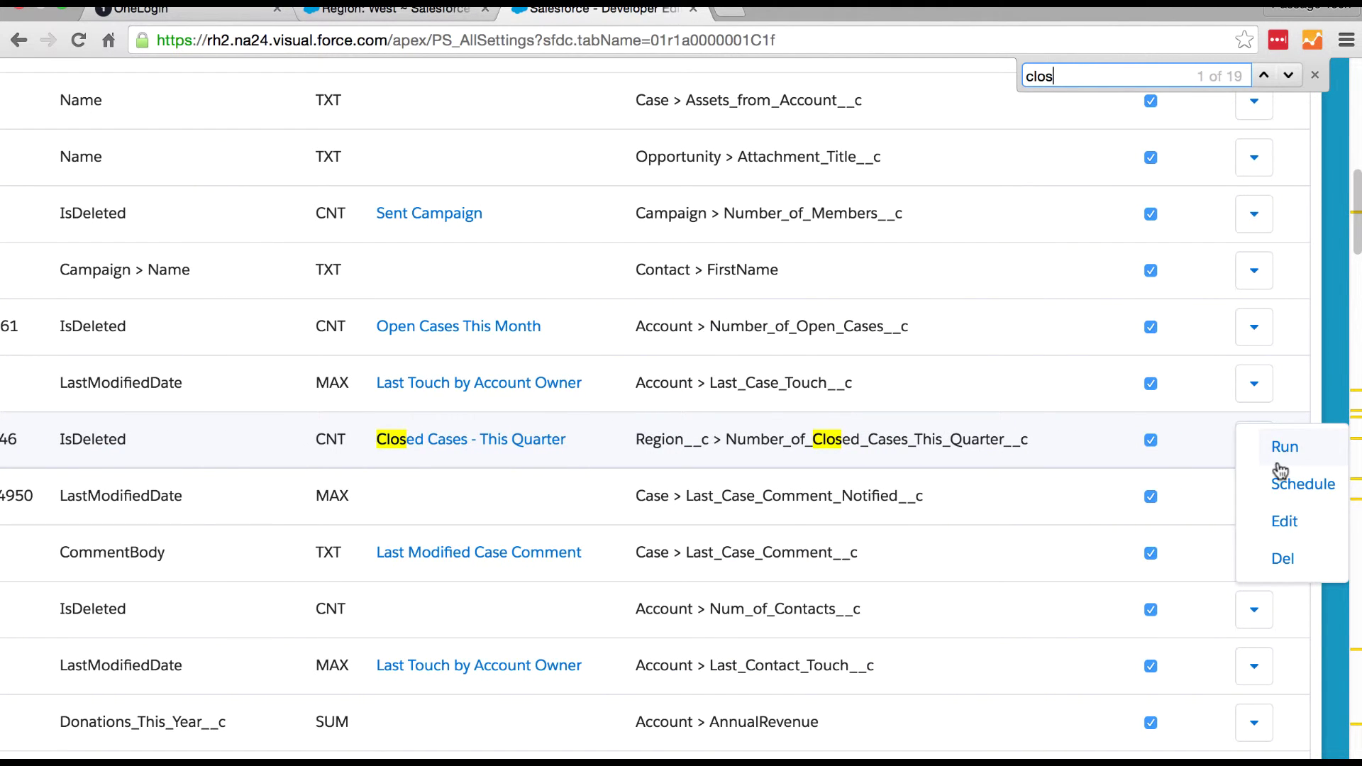
pyautogui.click(1312, 493)
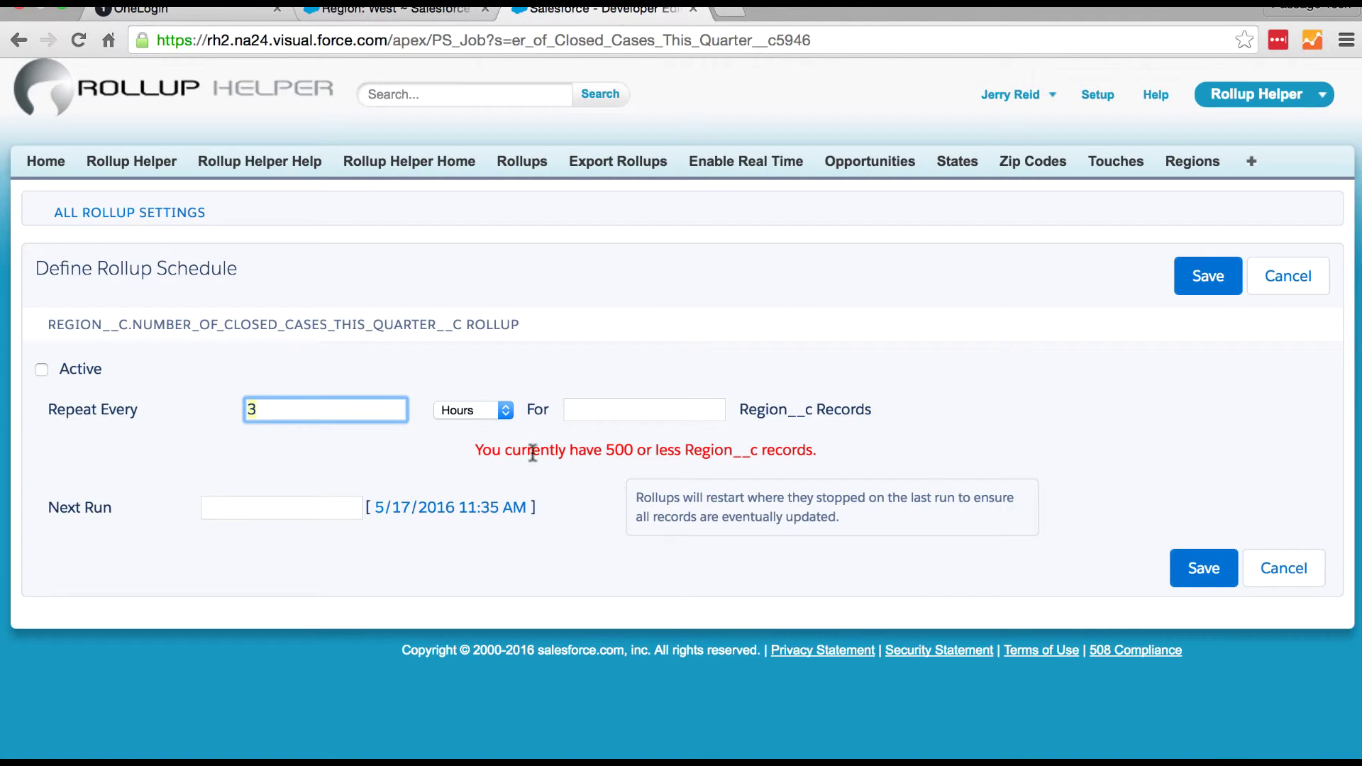
pyautogui.click(41, 369)
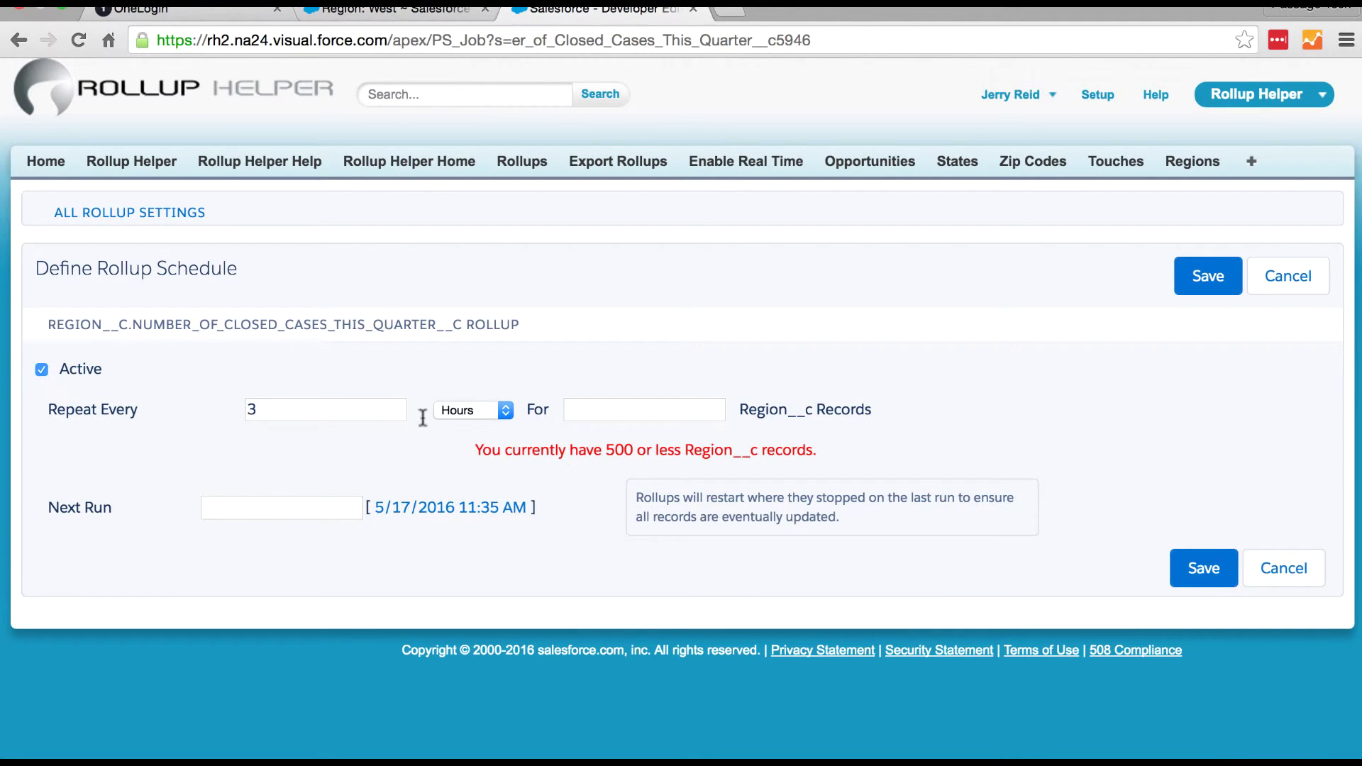
pyautogui.click(365, 412)
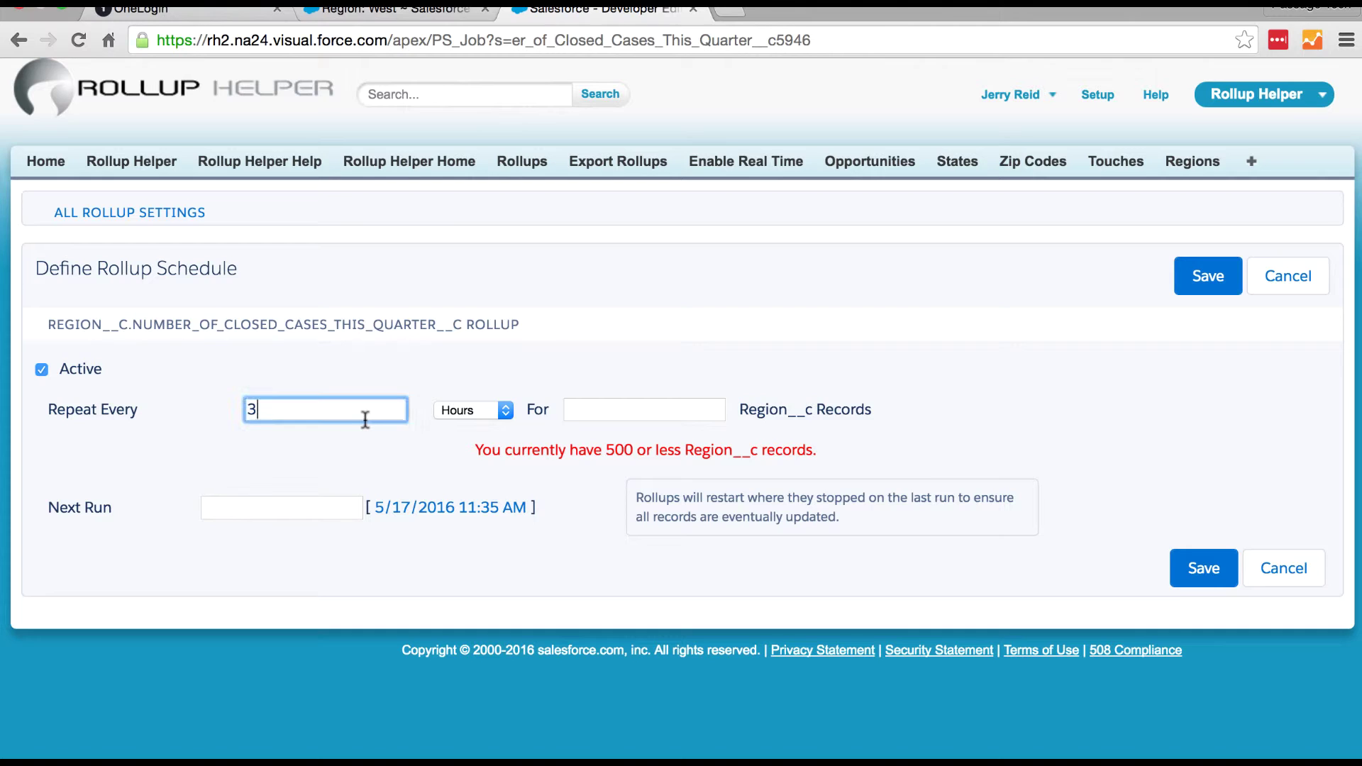
pyautogui.click(464, 409)
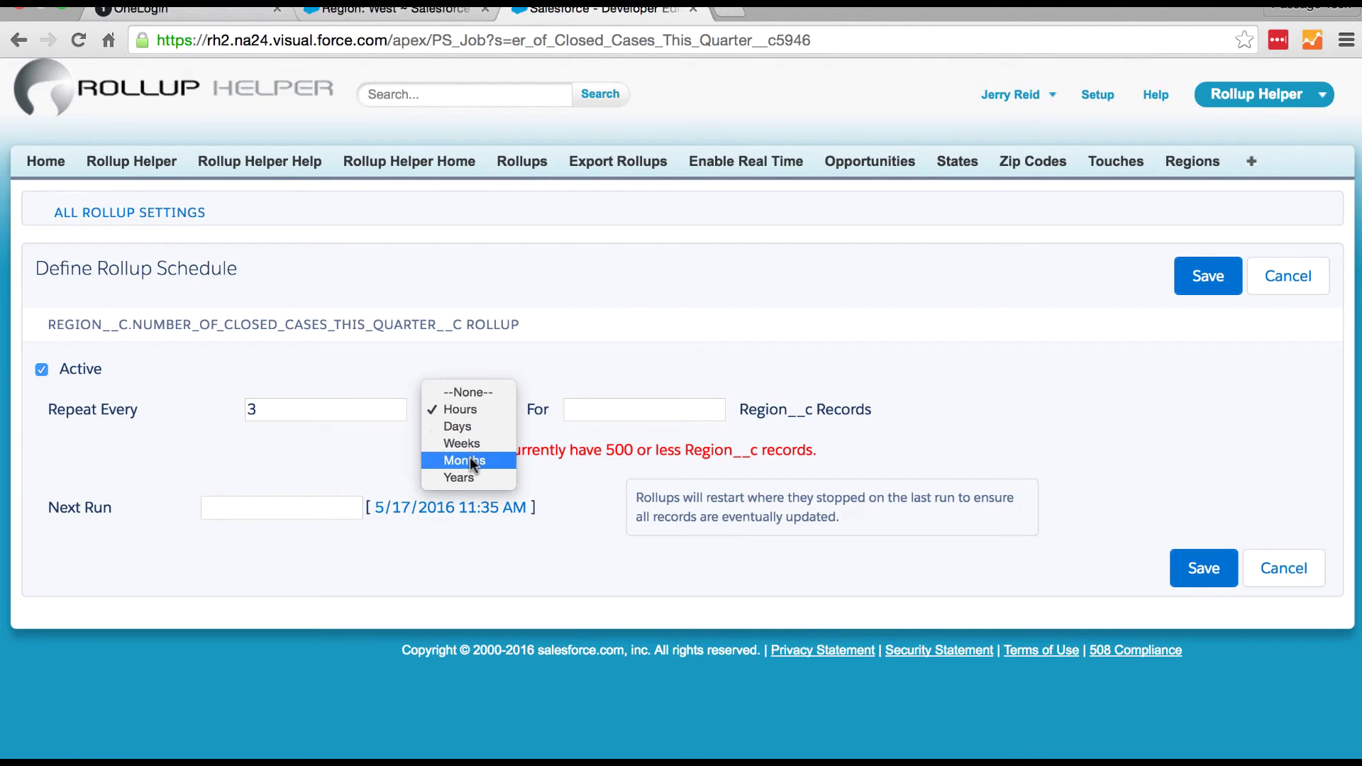
pyautogui.click(465, 461)
pyautogui.click(362, 409)
pyautogui.press('BackSpace')
pyautogui.write('1')
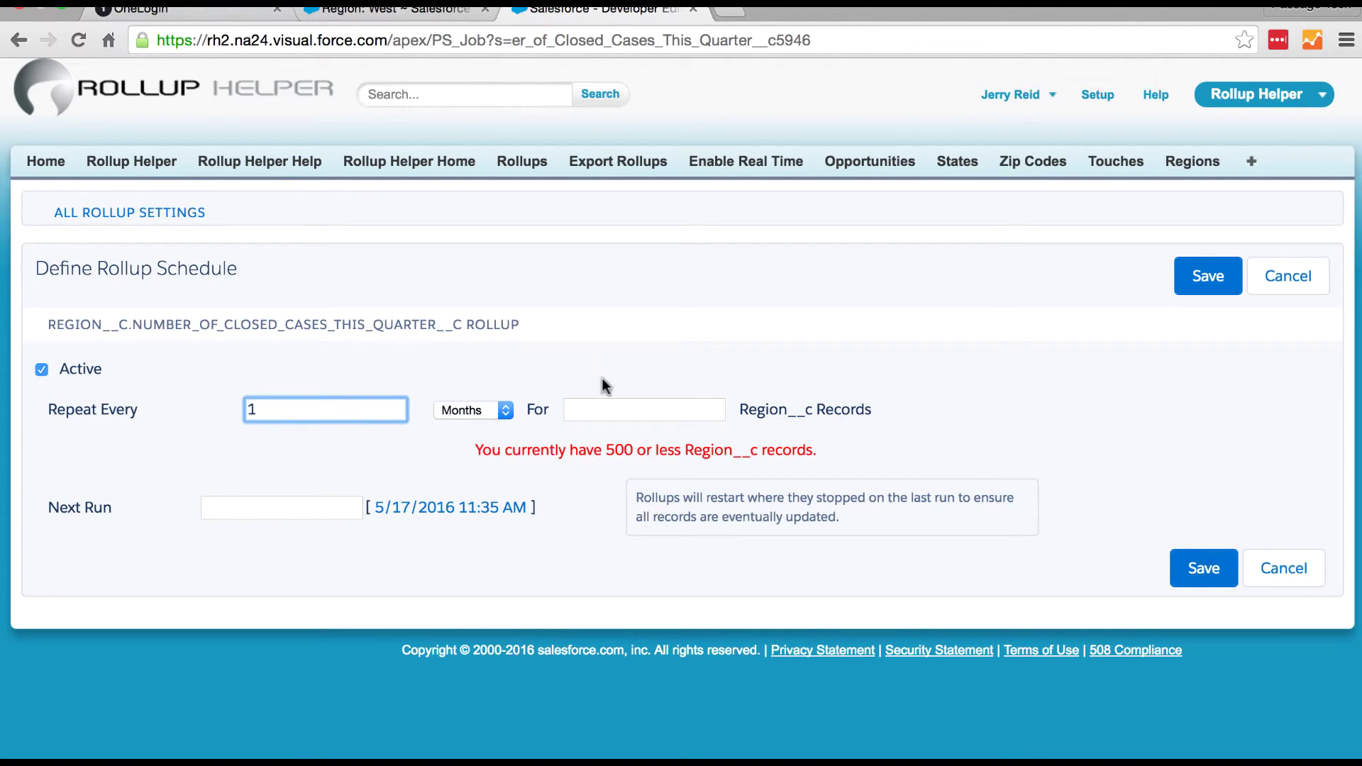
# - Set the schedule to cover 500 Region records and save it
pyautogui.click(610, 411)
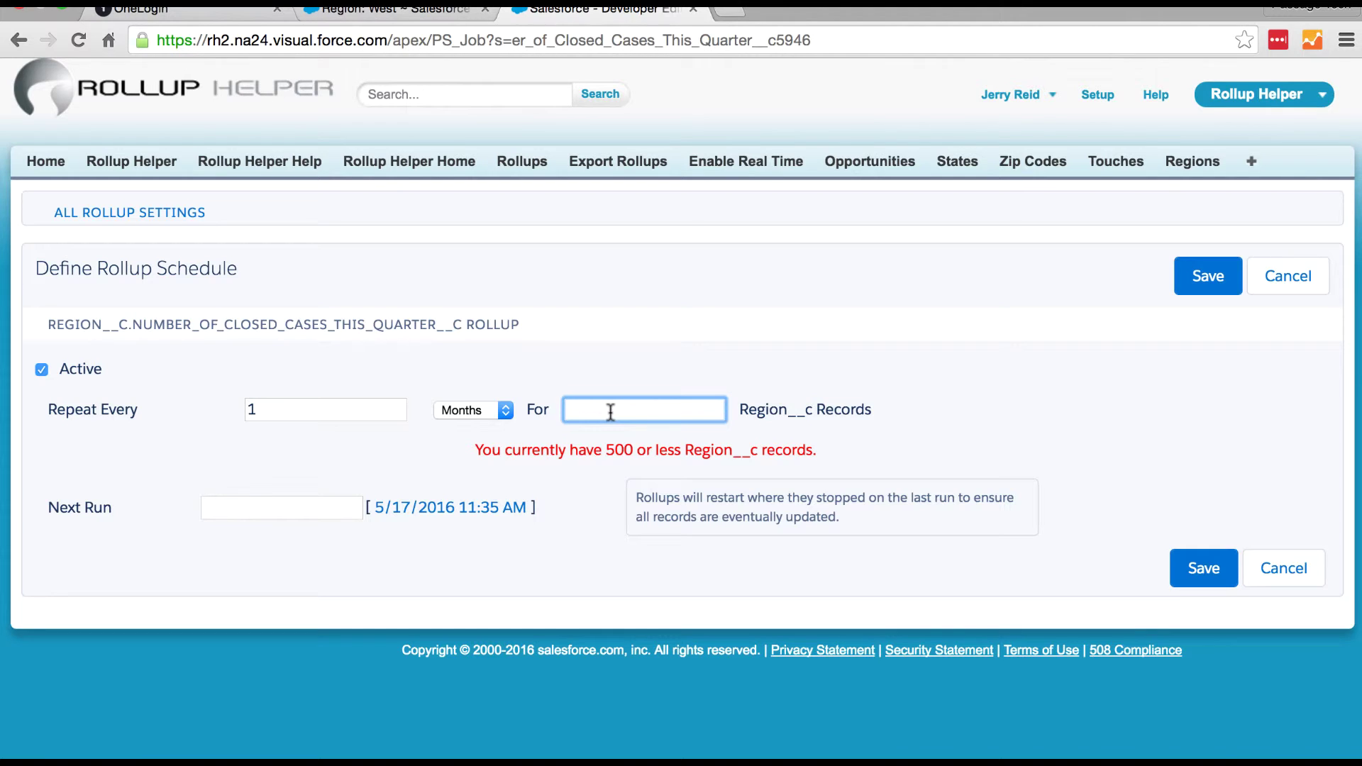
pyautogui.write('500')
pyautogui.click(1222, 292)
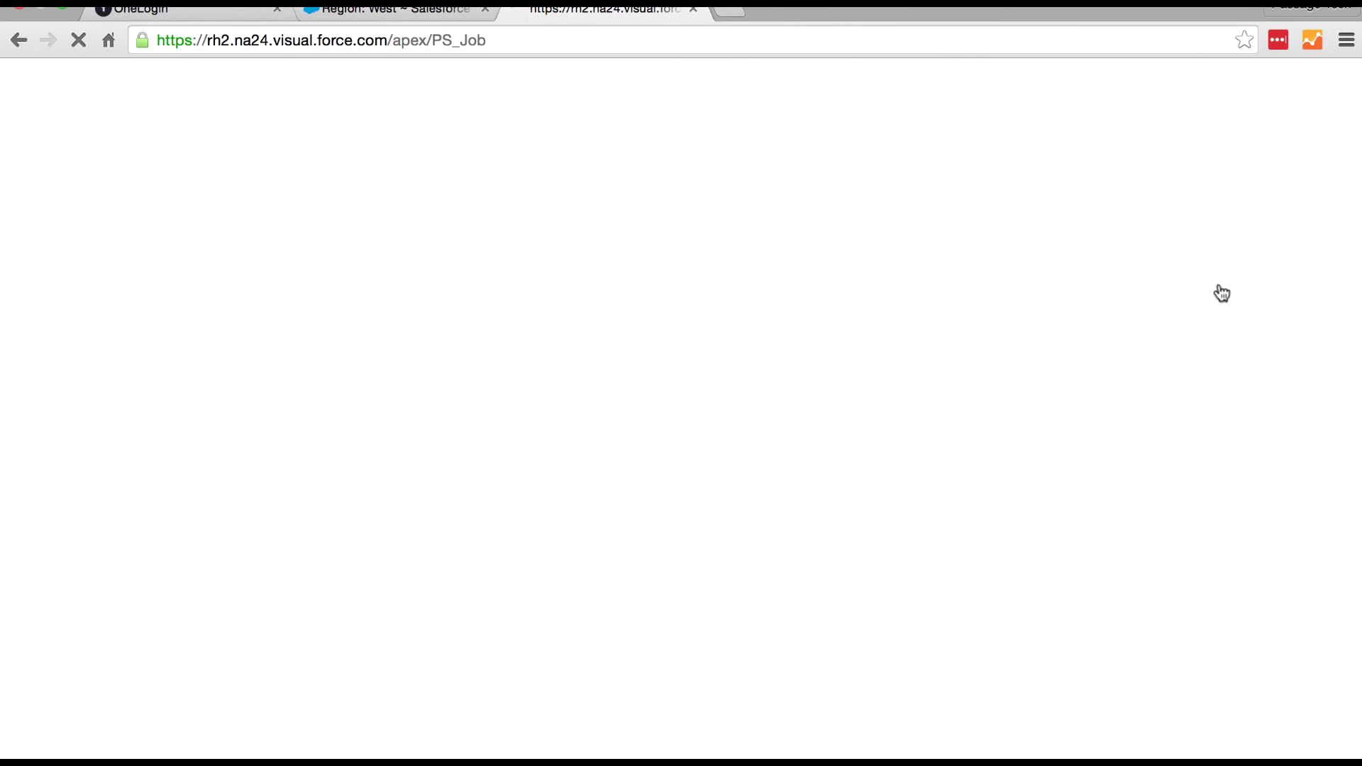